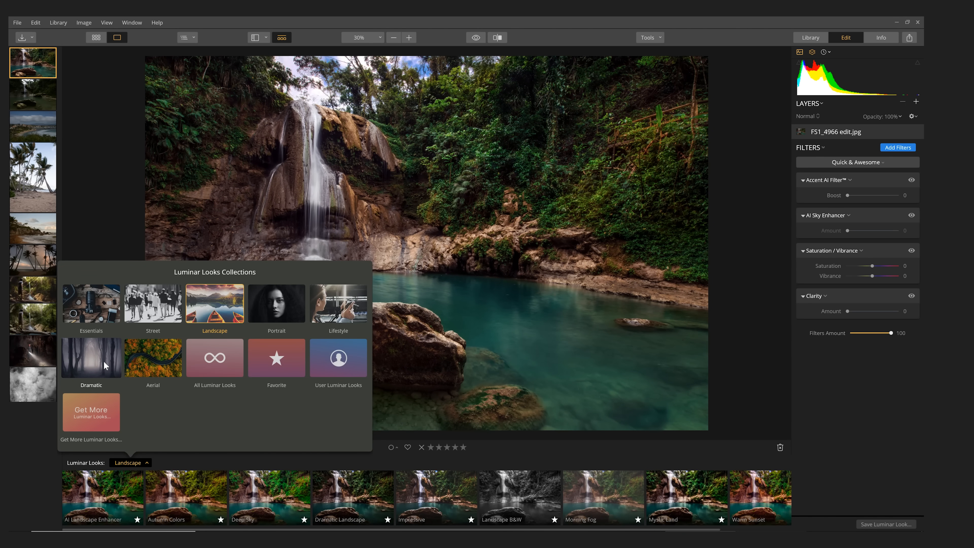
Step: Browse the Dramatic and Portrait collections of Luminar Looks for the waterfall photo
click(91, 358)
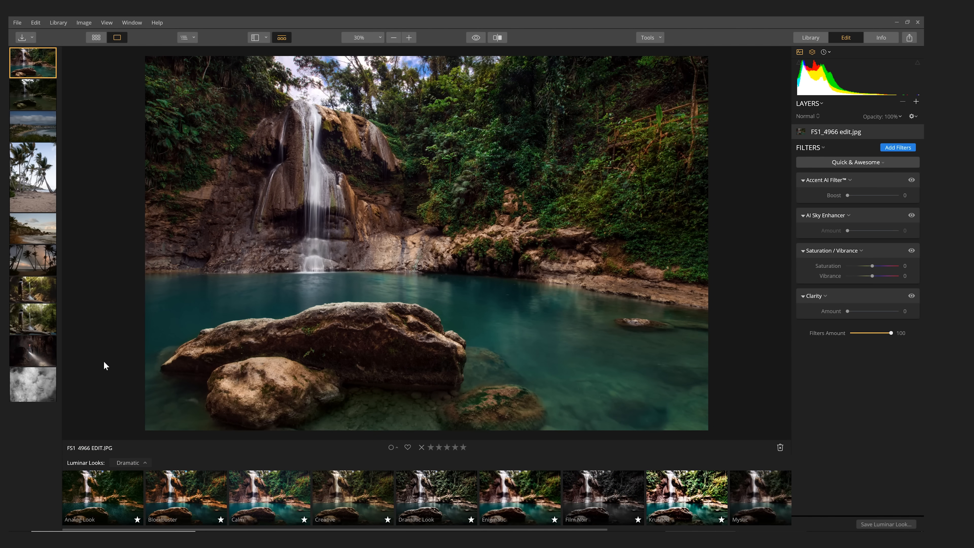
click(126, 463)
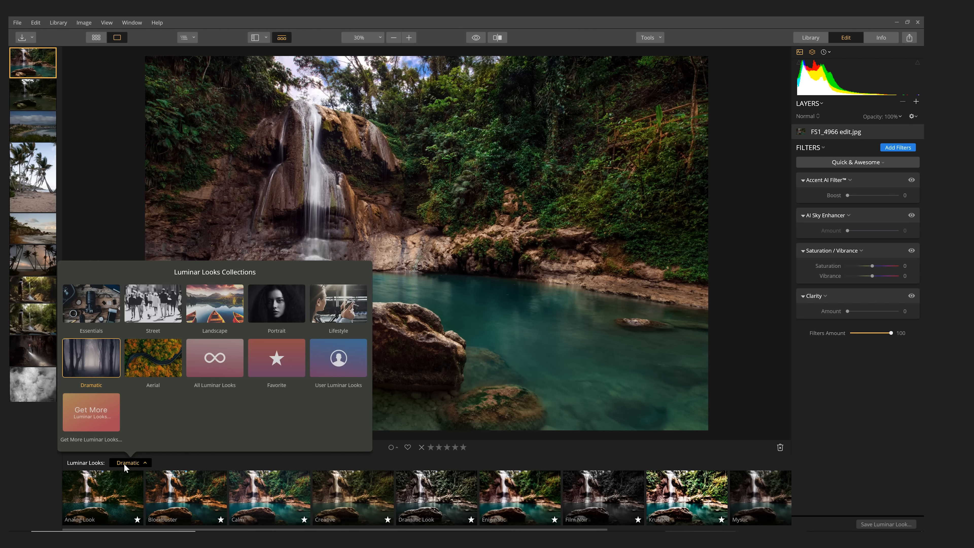
click(253, 309)
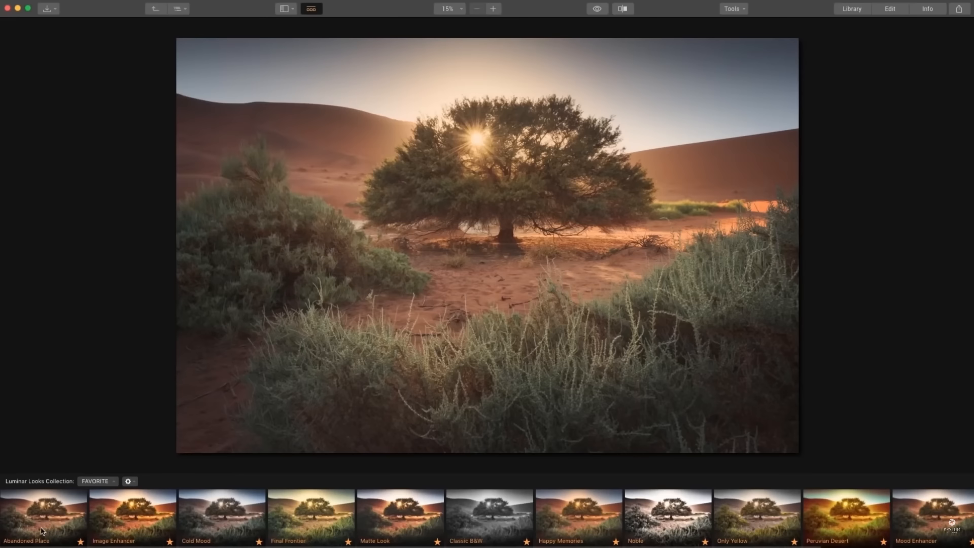
Step: Try the Image Enhancer, Matte Look, Classic B&W, Only Yellow and Peruvian Desert Looks on the desert tree photo
click(133, 514)
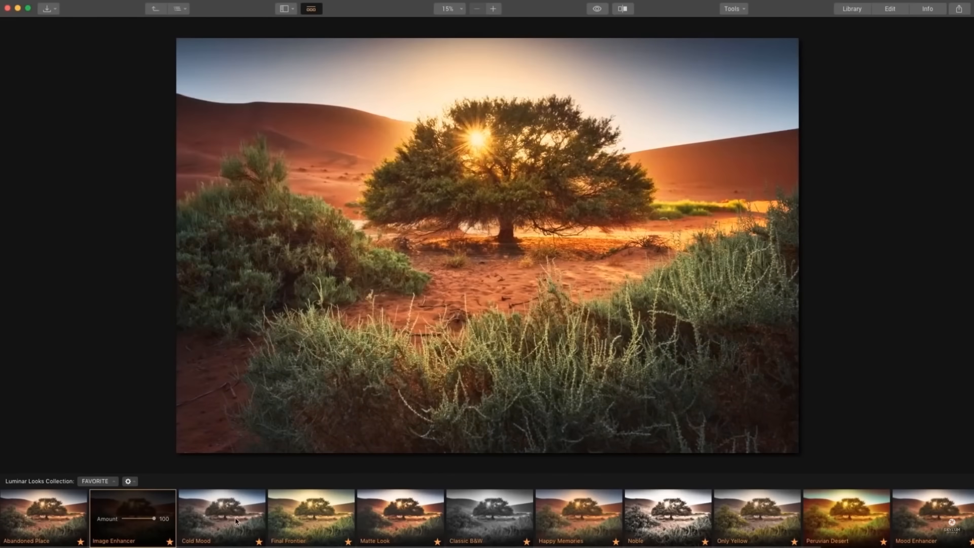
click(400, 514)
click(489, 514)
click(757, 514)
click(843, 515)
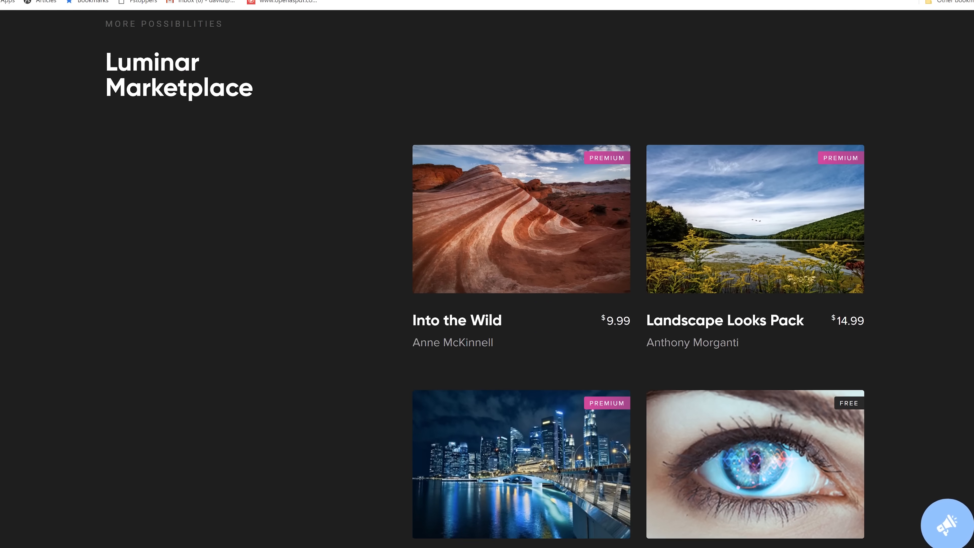
Step: Look through the free and premium Looks packs offered in the Luminar Marketplace
scroll(638, 306, down, 6)
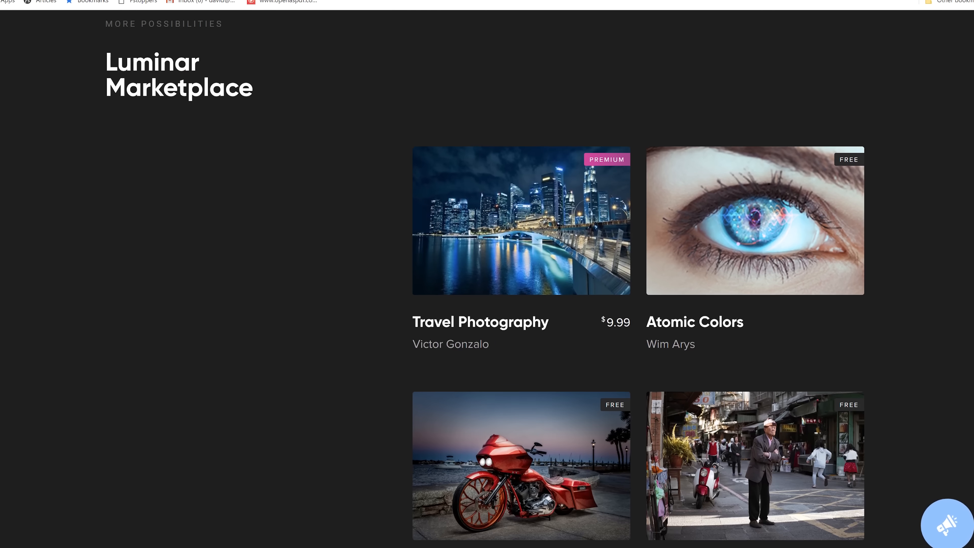
scroll(638, 307, down, 6)
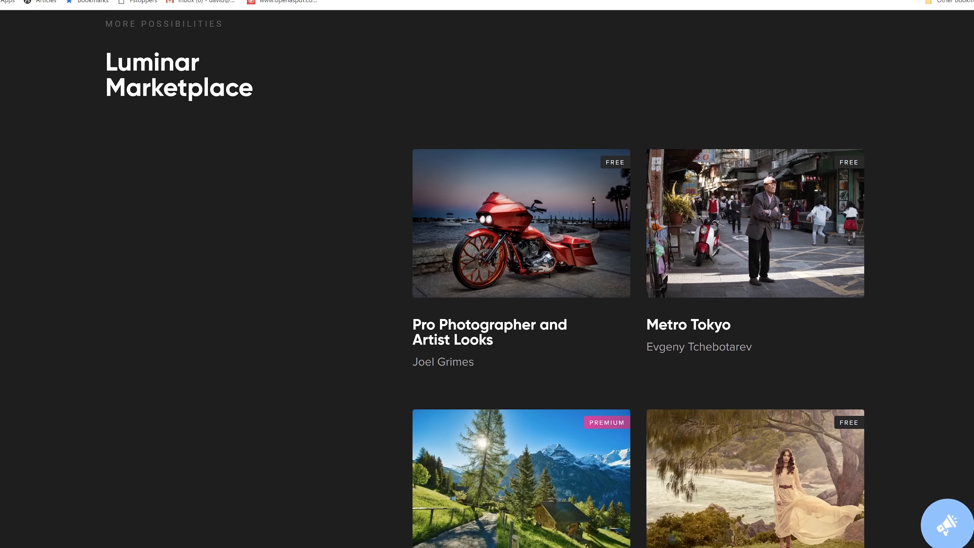
scroll(638, 307, down, 6)
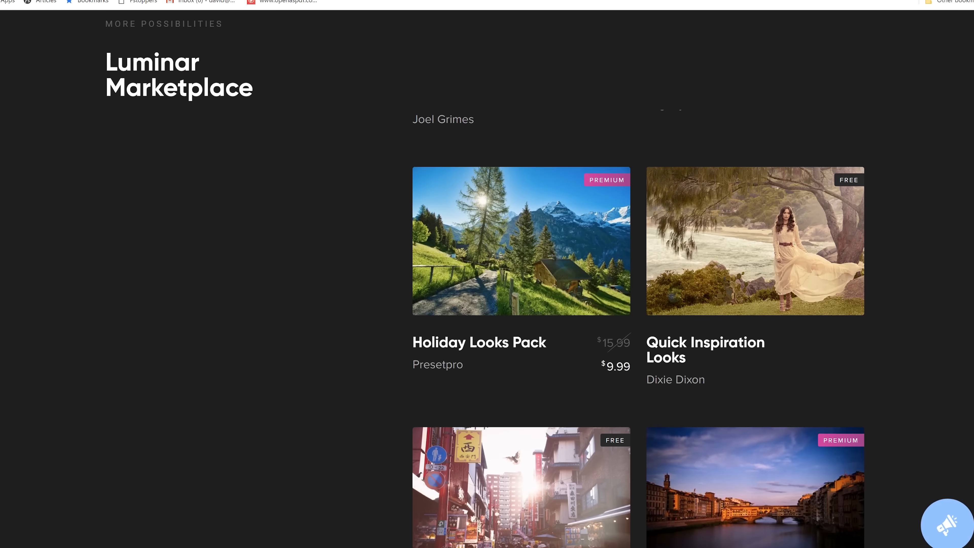
scroll(638, 307, down, 6)
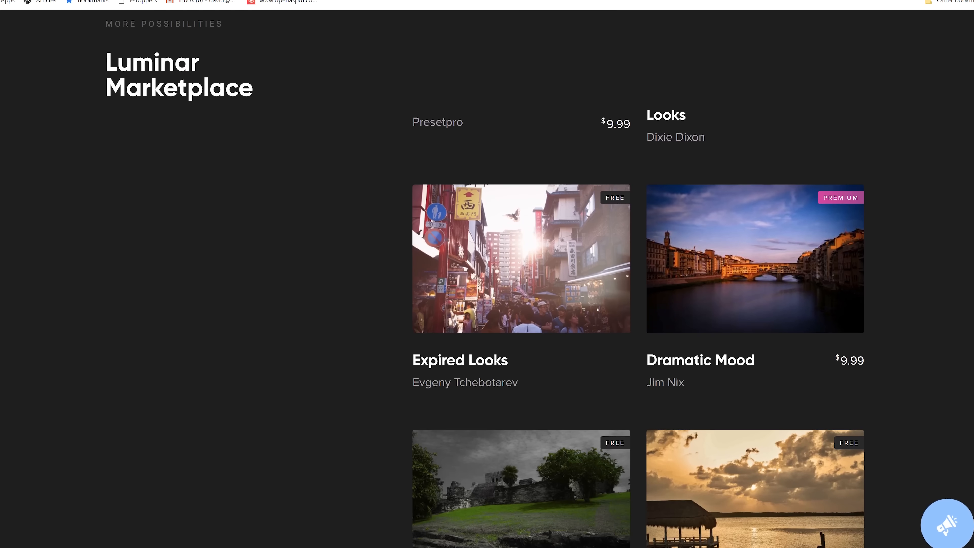
scroll(638, 307, down, 3)
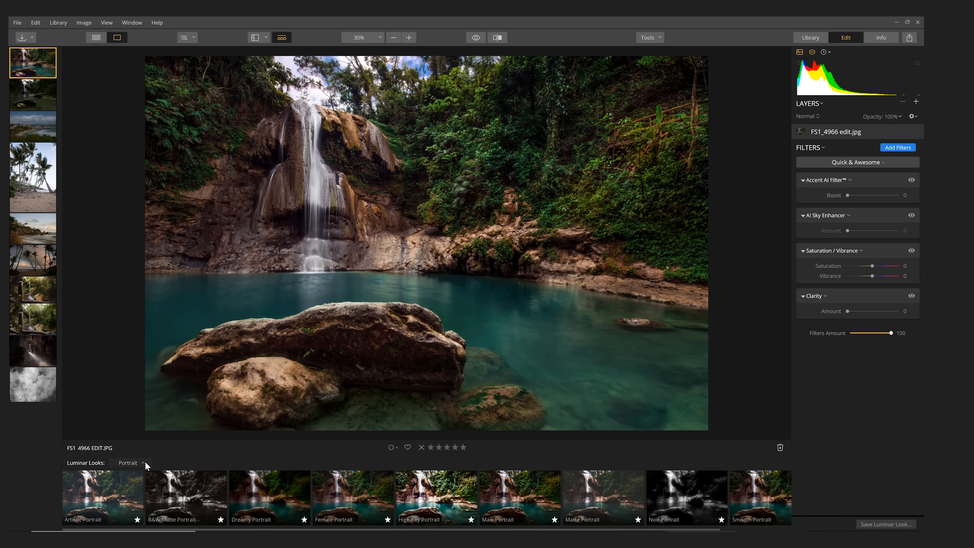
Step: Switch the Looks collection to Landscape and compare the edited waterfall JPG with the unedited FS1_4966.NEF
click(148, 461)
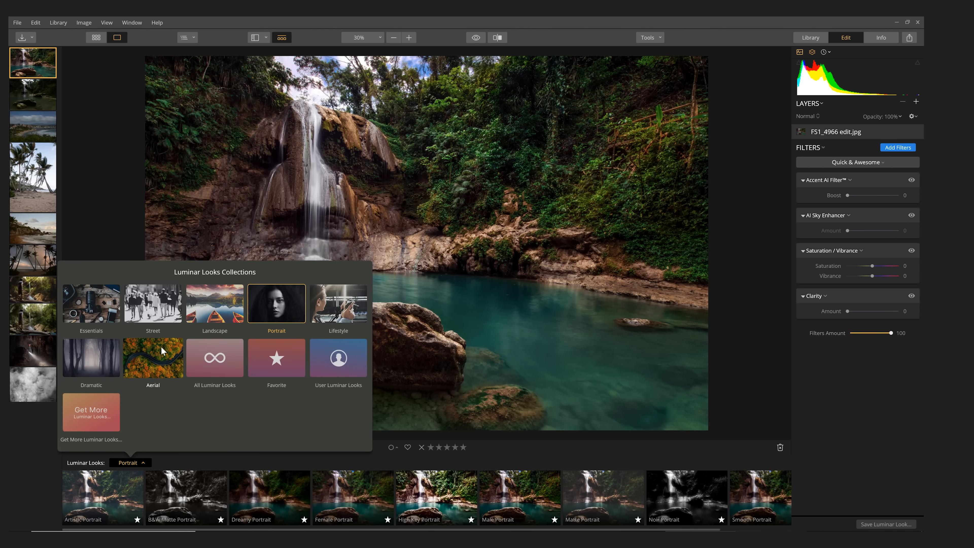
click(225, 304)
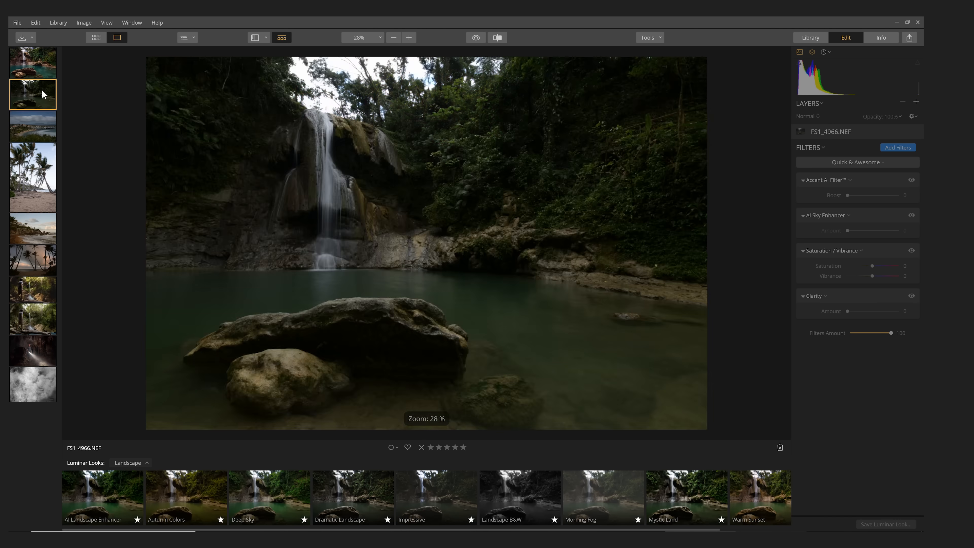
click(42, 73)
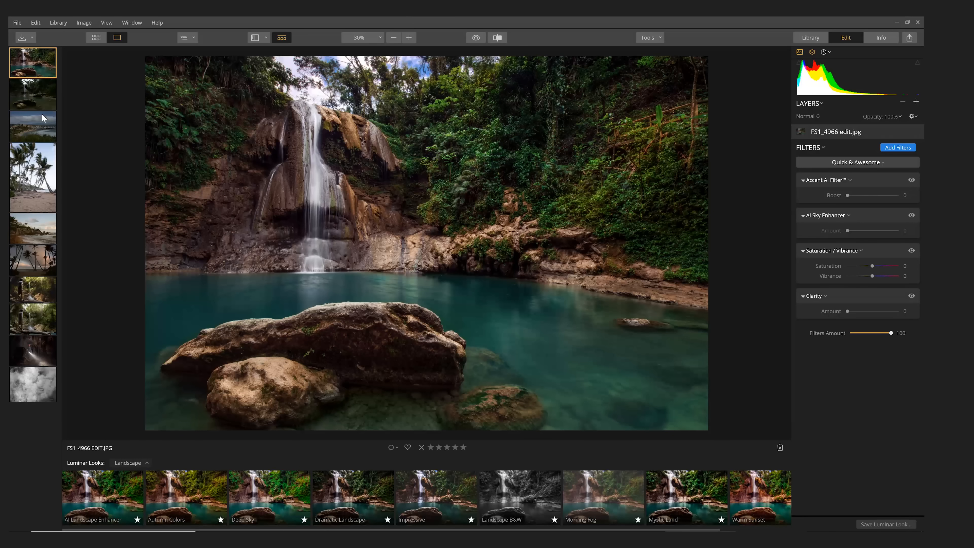
click(41, 106)
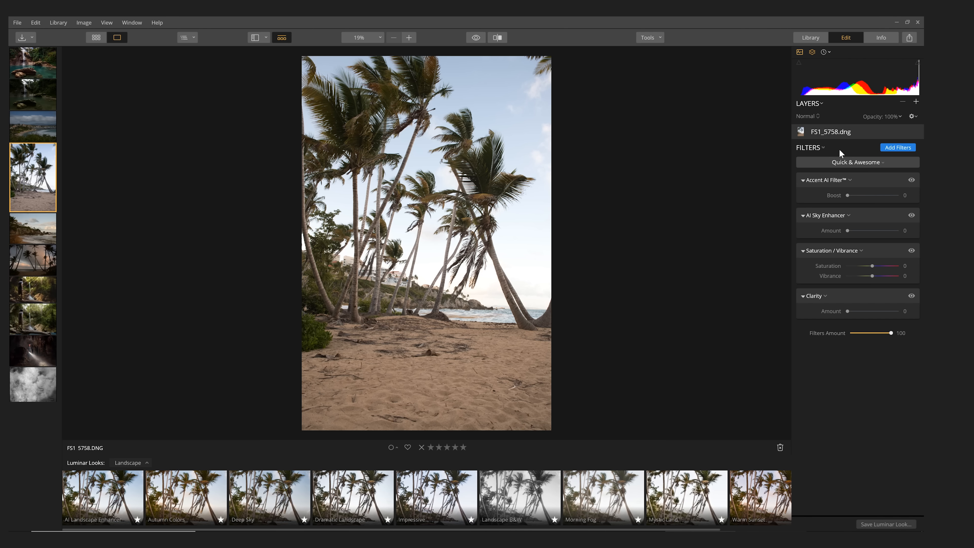
Step: Add the RAW Develop filter to FS1_5758.dng and move the Clarity filter above Saturation / Vibrance
click(886, 147)
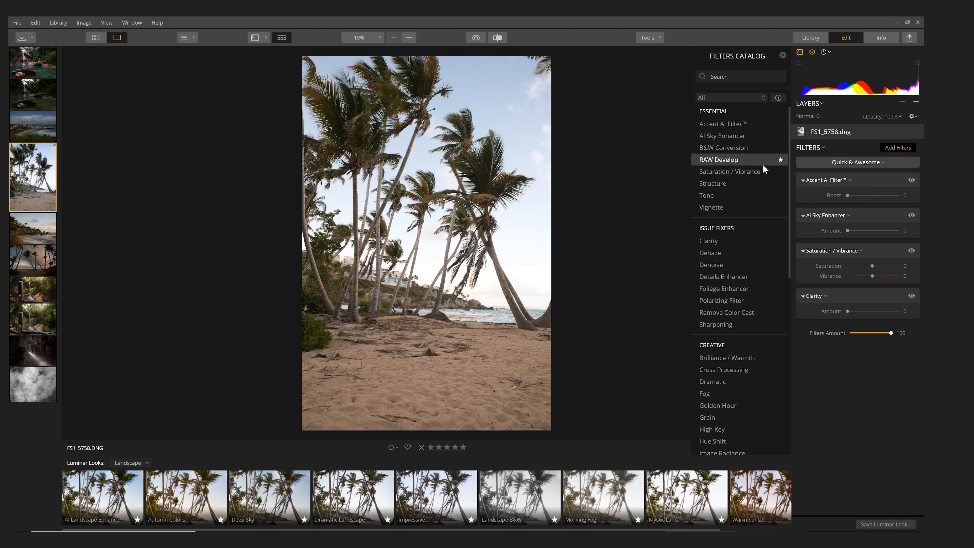
click(712, 161)
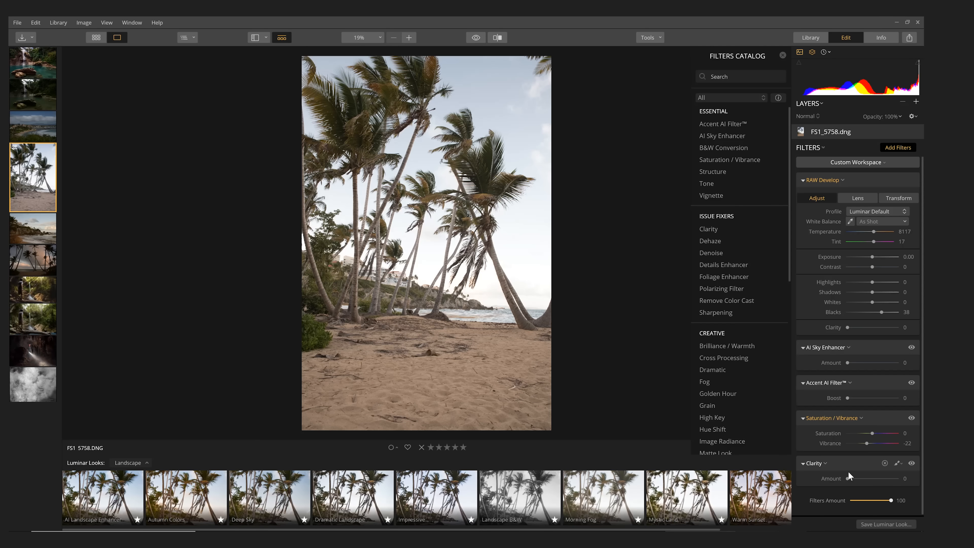
drag(855, 462, 855, 413)
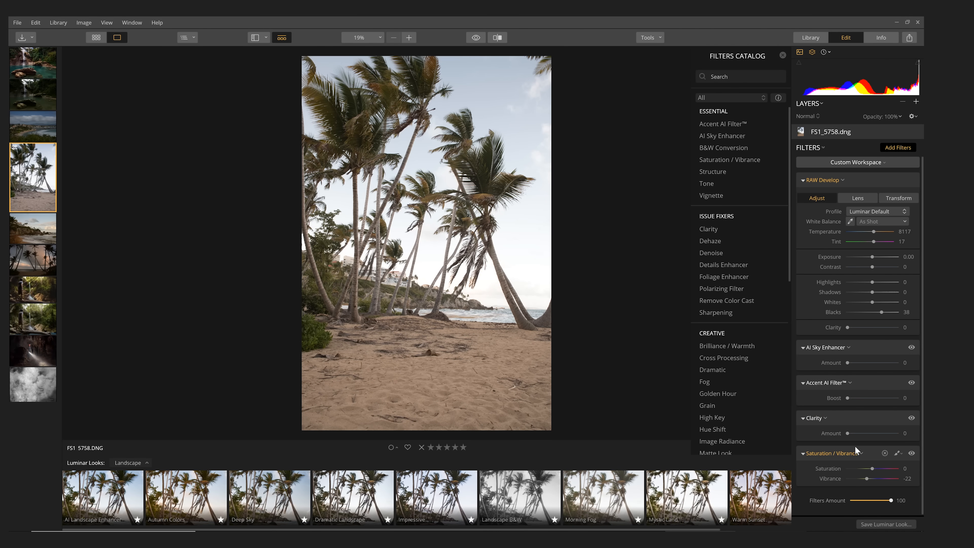
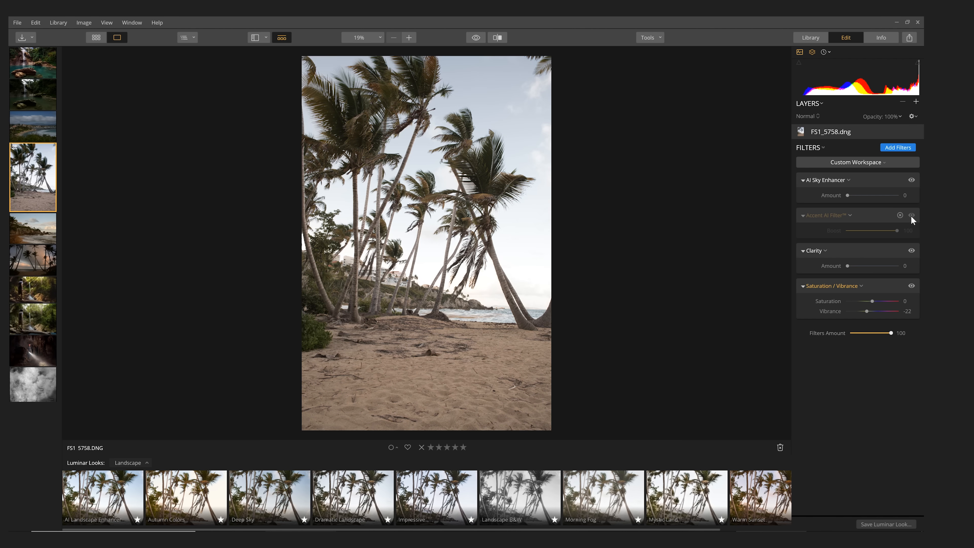
Step: Toggle the Accent AI Filter off and on to compare the palm beach photo with and without it
click(911, 215)
click(911, 215)
click(911, 216)
click(911, 215)
click(911, 216)
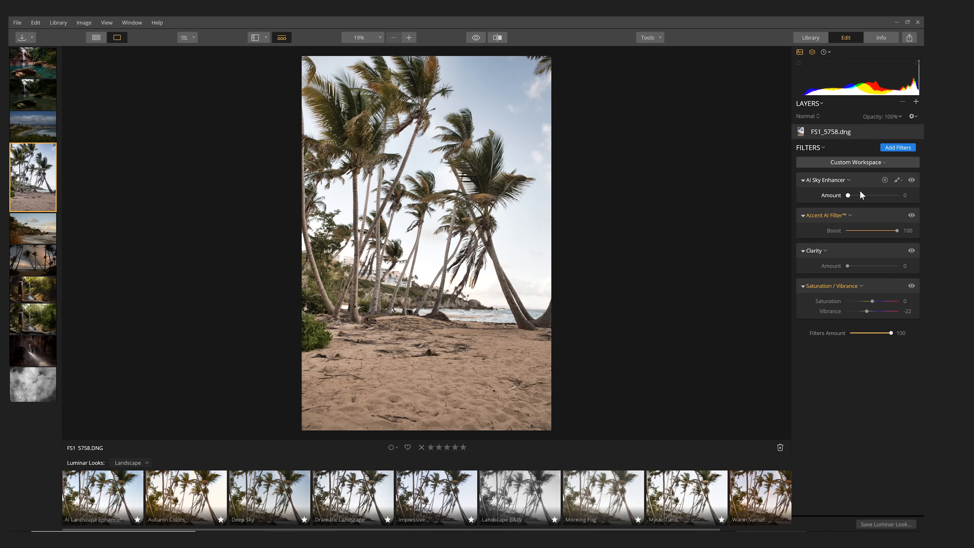
Step: Test the AI Sky Enhancer at full strength on the palm beach photo and settle its amount at 32
drag(847, 195, 903, 205)
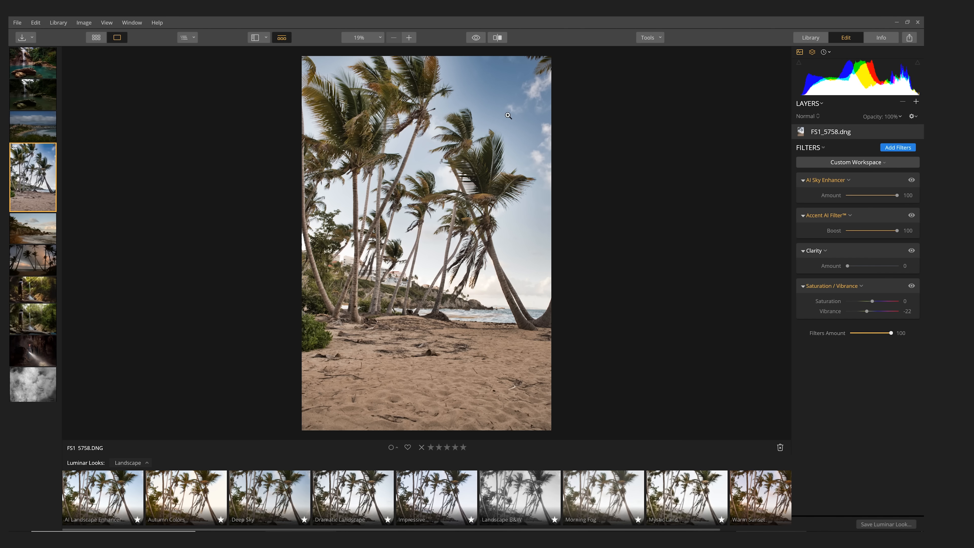
click(864, 196)
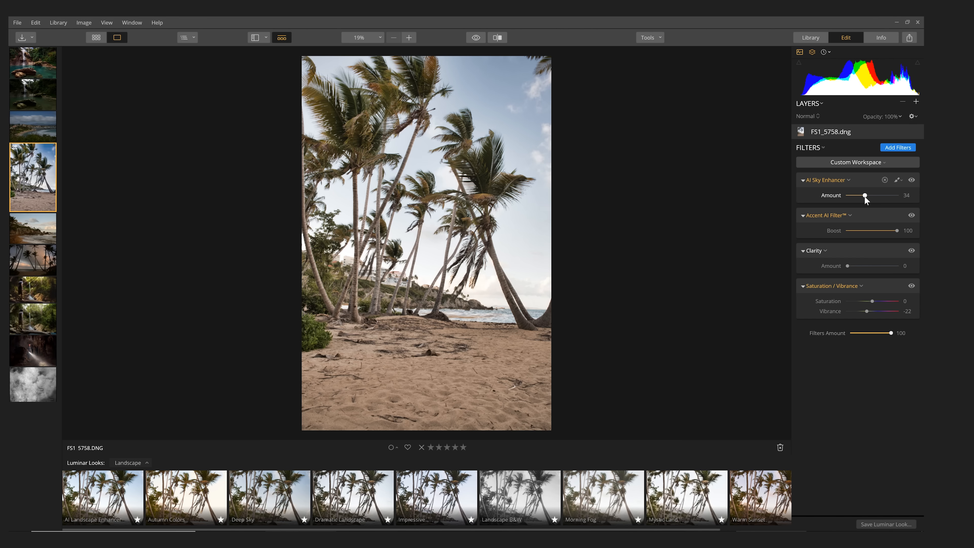
drag(867, 199, 863, 197)
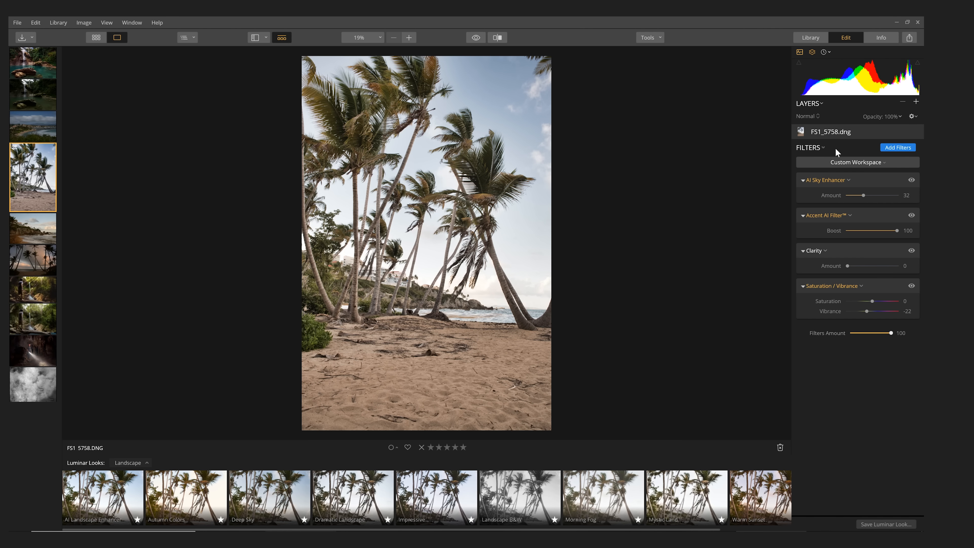
Step: Add the Golden Hour filter to the palm beach photo and raise its amount
click(892, 147)
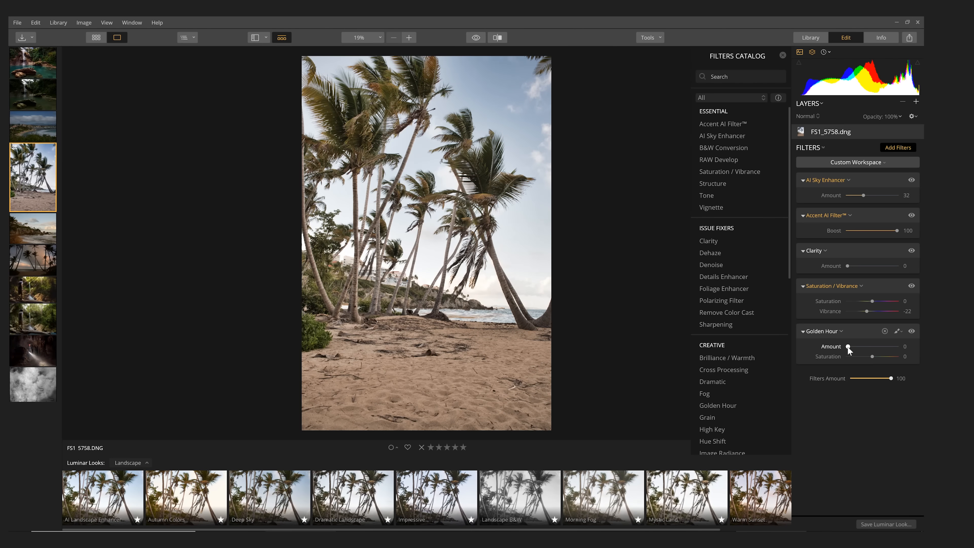
mouse_move(848, 348)
mouse_down()
mouse_move(903, 347)
mouse_move(866, 349)
mouse_up()
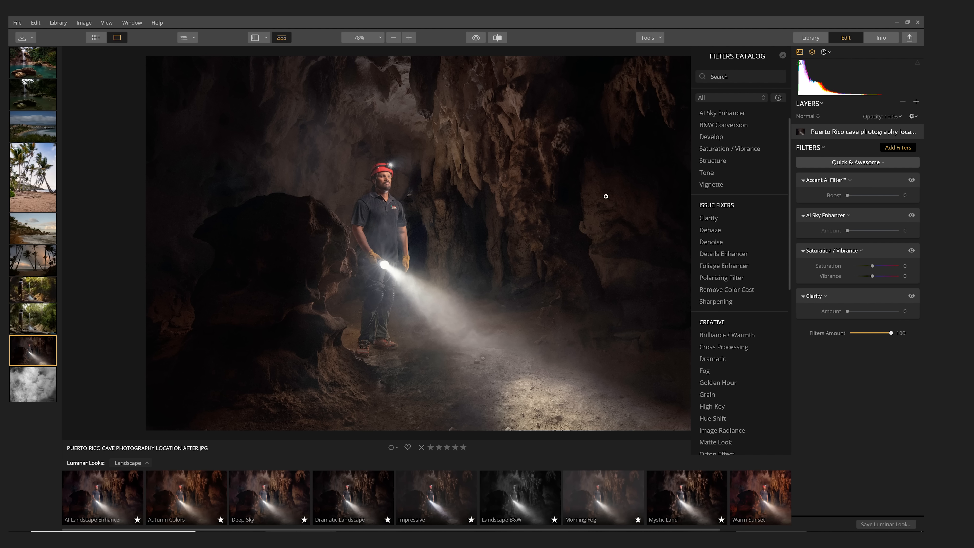
Step: Add the Texture Overlay filter to the Puerto Rico cave photo
scroll(789, 278, down, 3)
scroll(779, 328, down, 2)
scroll(786, 260, down, 1)
click(721, 335)
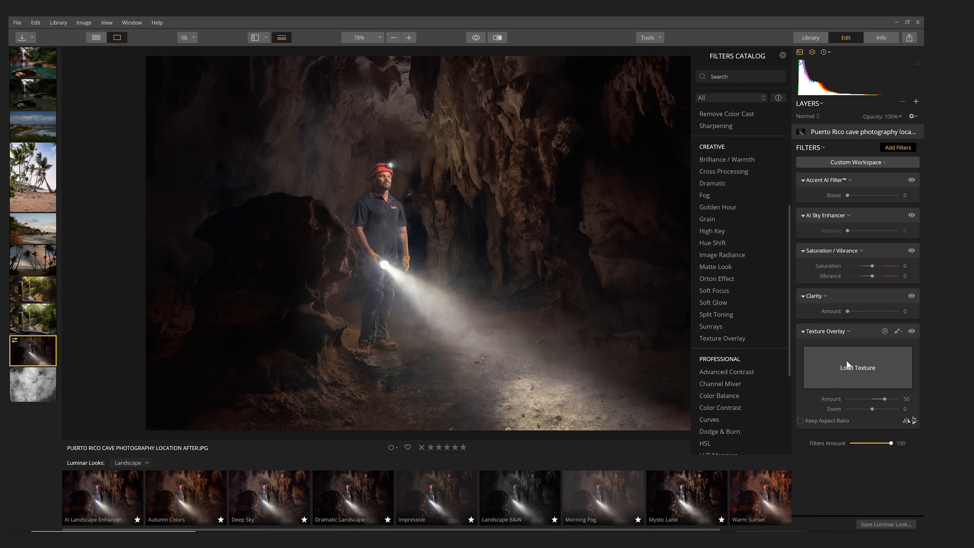
Step: Load the smoke image from the Images for Luminar 3 folder as the overlay texture
click(849, 368)
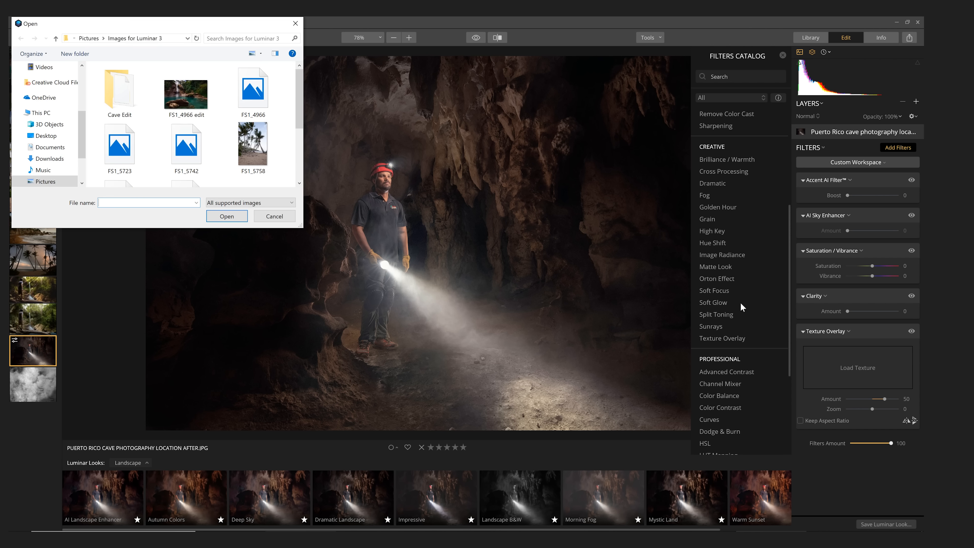
scroll(298, 105, down, 1)
scroll(298, 106, down, 3)
click(253, 148)
click(219, 220)
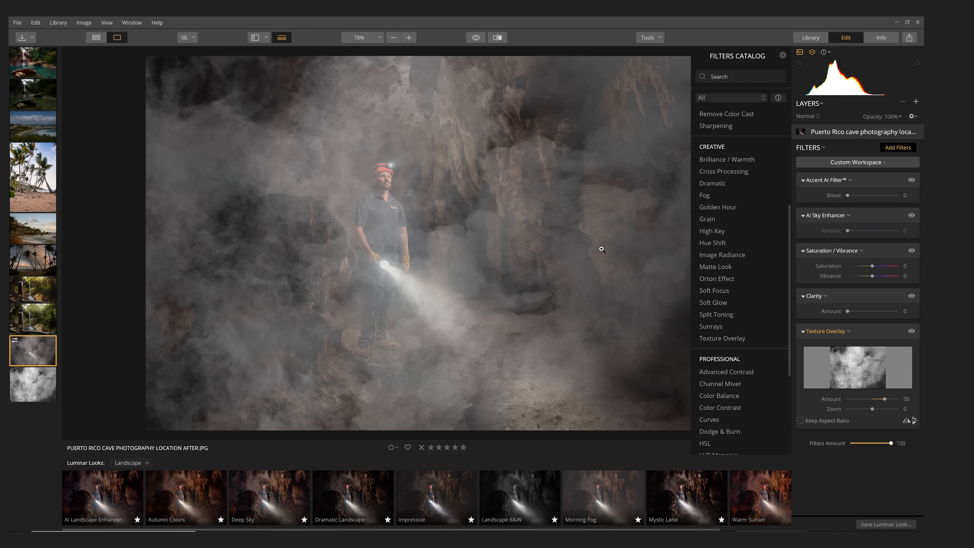
Step: Keep the Texture Overlay blend mode at Normal and set its amount to 16 and its zoom to 24
click(838, 332)
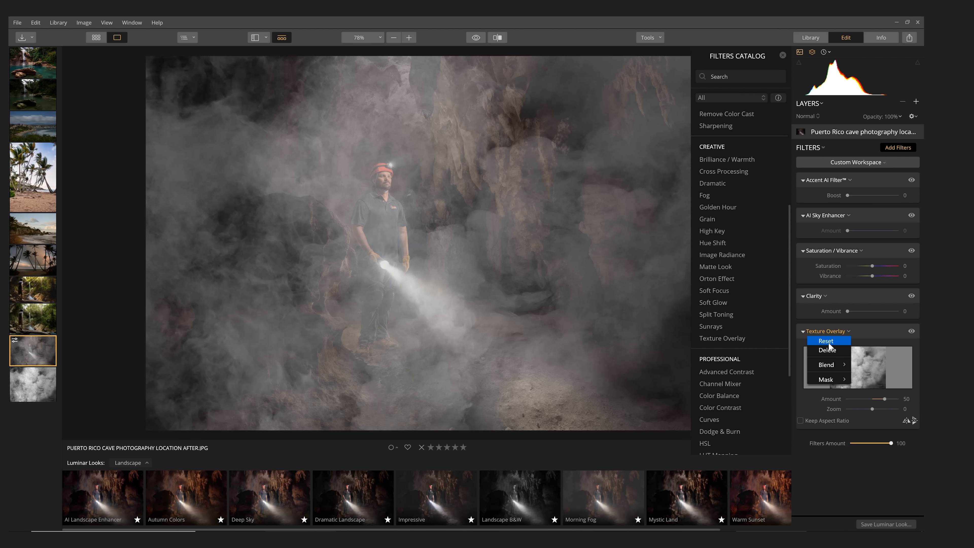
mouse_move(827, 364)
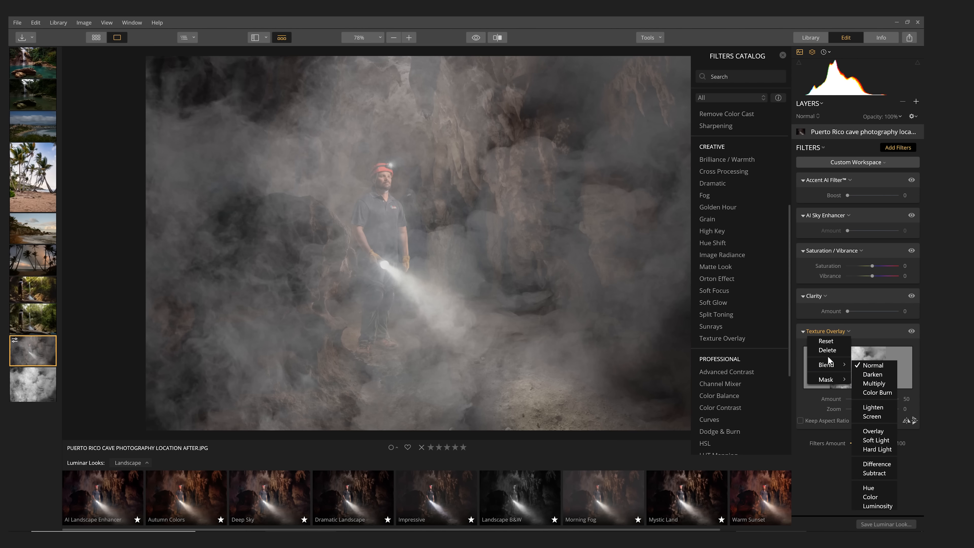
click(858, 365)
mouse_move(878, 399)
mouse_down()
mouse_move(869, 399)
mouse_move(897, 399)
mouse_up()
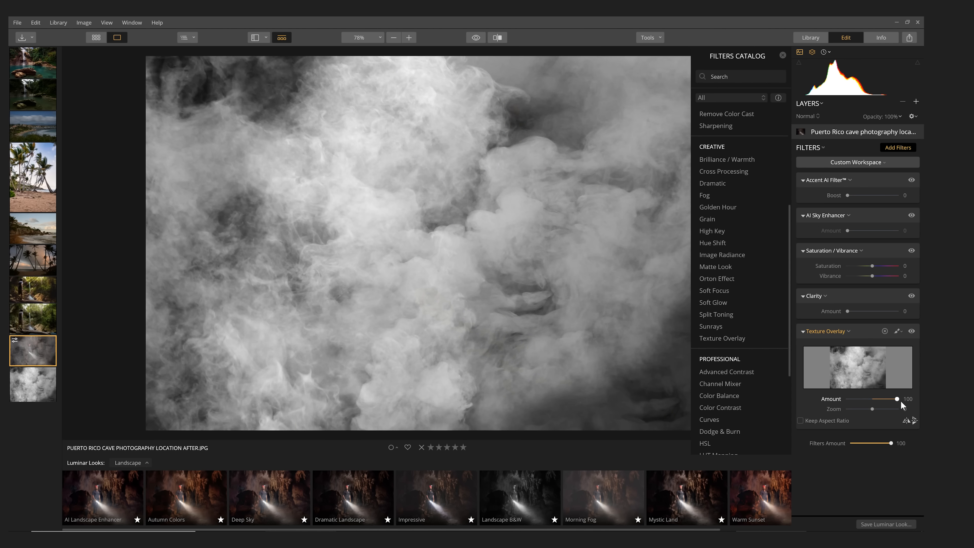
drag(897, 399, 875, 399)
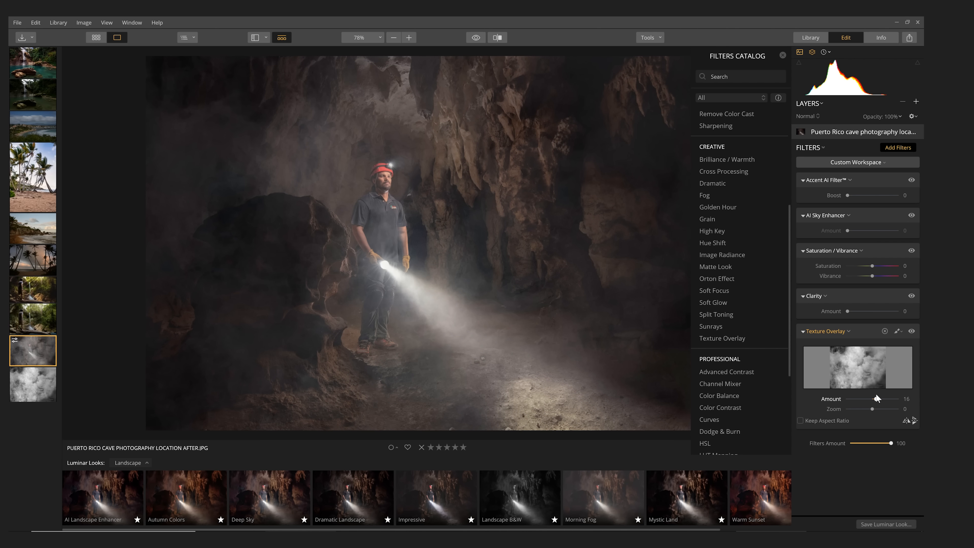
mouse_move(872, 410)
mouse_down()
mouse_move(902, 410)
mouse_move(869, 409)
mouse_move(885, 412)
mouse_up()
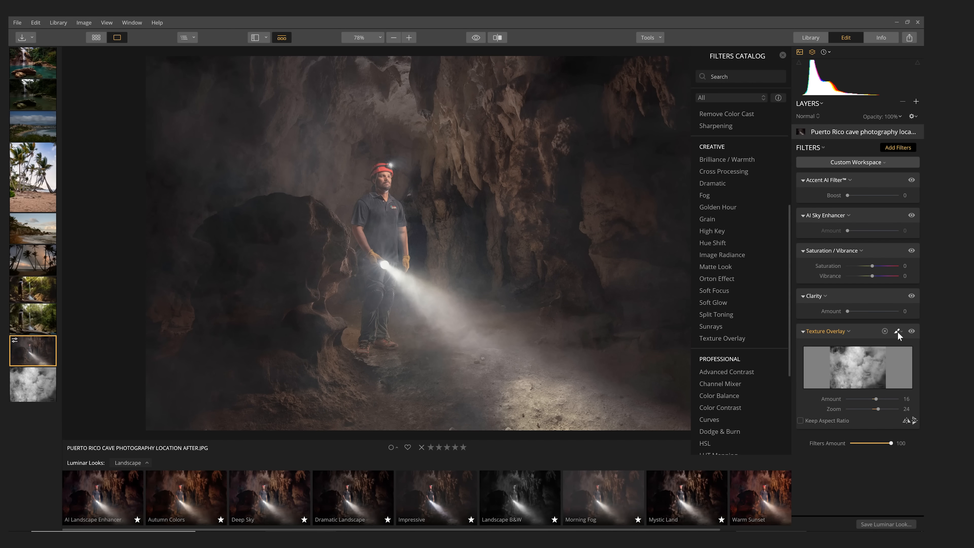
Step: Start a brush mask on the Texture Overlay filter in Erase mode with the brush opacity at 73%
click(898, 331)
click(890, 342)
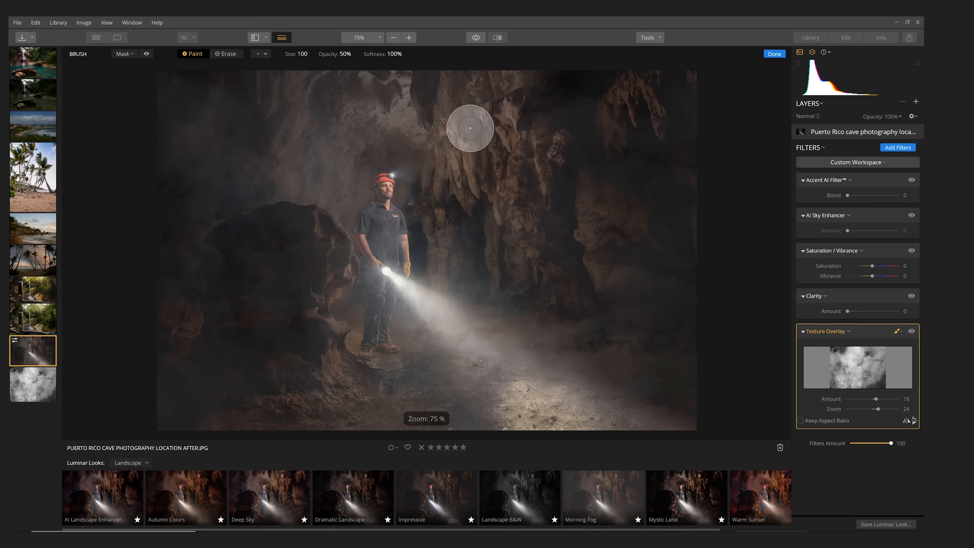
click(223, 54)
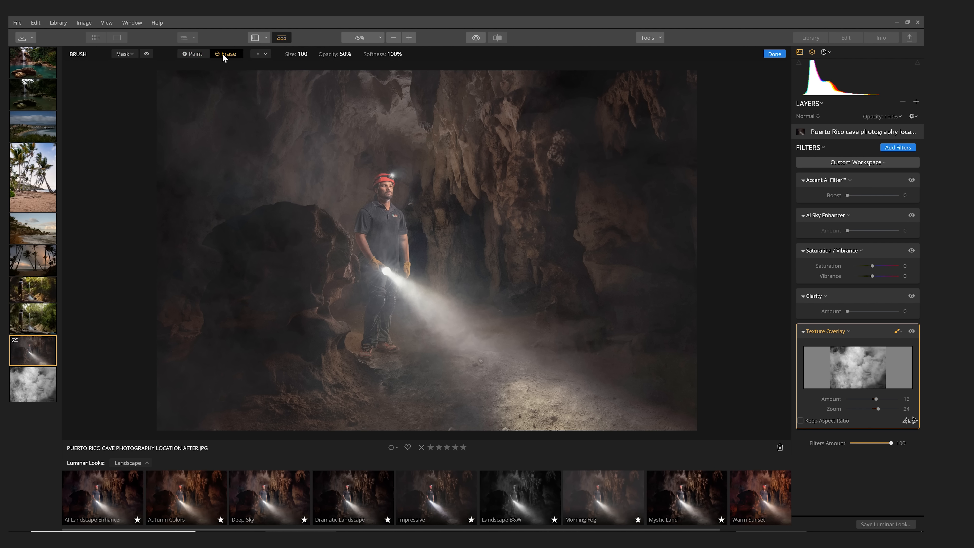
click(346, 54)
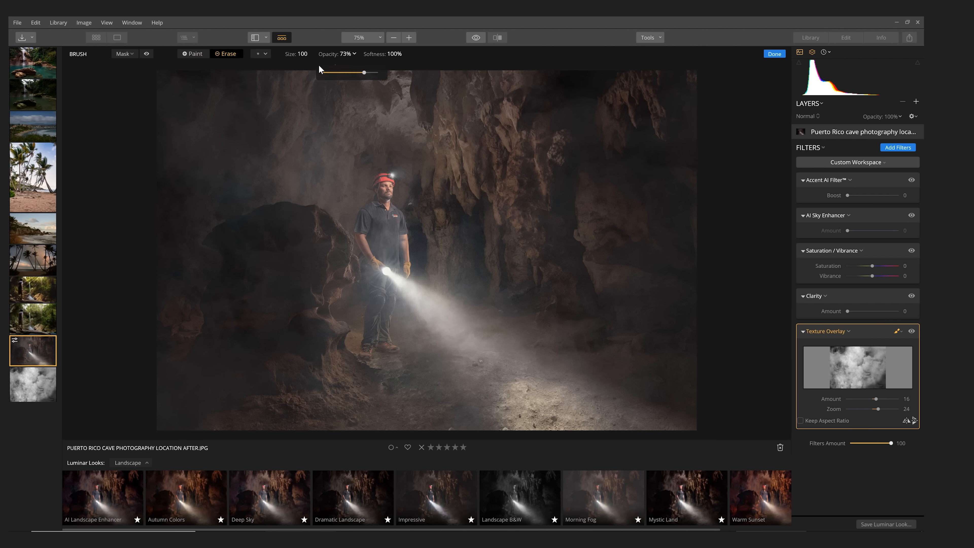
key(])
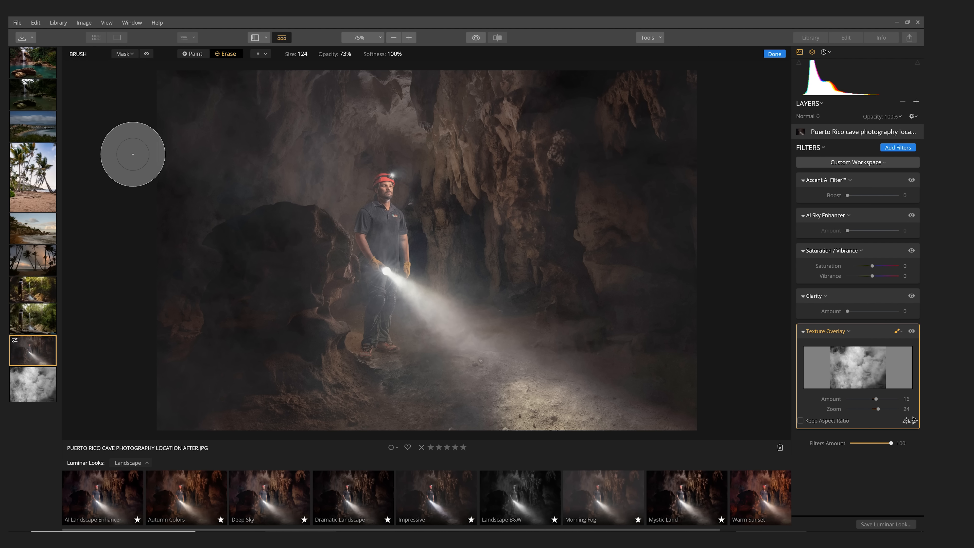
Step: Enlarge the eraser brush to size 400 and erase the smoke from the cave walls around the man
key(bracketright)
key(bracketright)
key(bracketright)
key(bracketright)
key(bracketright)
key(bracketright)
key(bracketright)
key(bracketright)
key(bracketright)
key(bracketright)
key(bracketright)
key(bracketright)
key(bracketright)
key(bracketright)
key(bracketright)
key(bracketright)
key(bracketright)
key(bracketright)
key(bracketright)
key(bracketright)
key(bracketright)
key(bracketright)
key(bracketright)
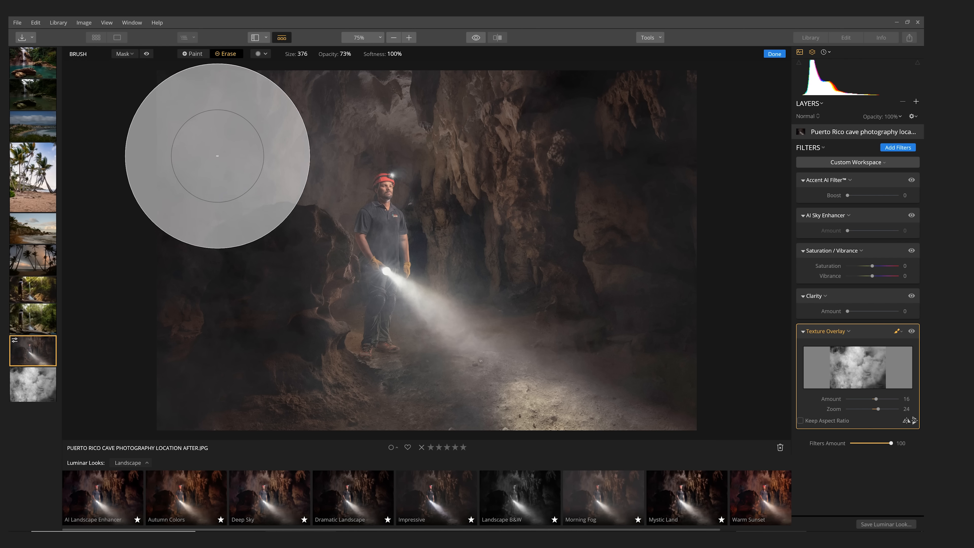
mouse_move(215, 162)
mouse_down()
mouse_move(338, 116)
mouse_move(302, 132)
mouse_move(345, 118)
mouse_move(570, 140)
mouse_move(526, 148)
mouse_move(429, 127)
mouse_move(618, 189)
mouse_move(679, 184)
mouse_up()
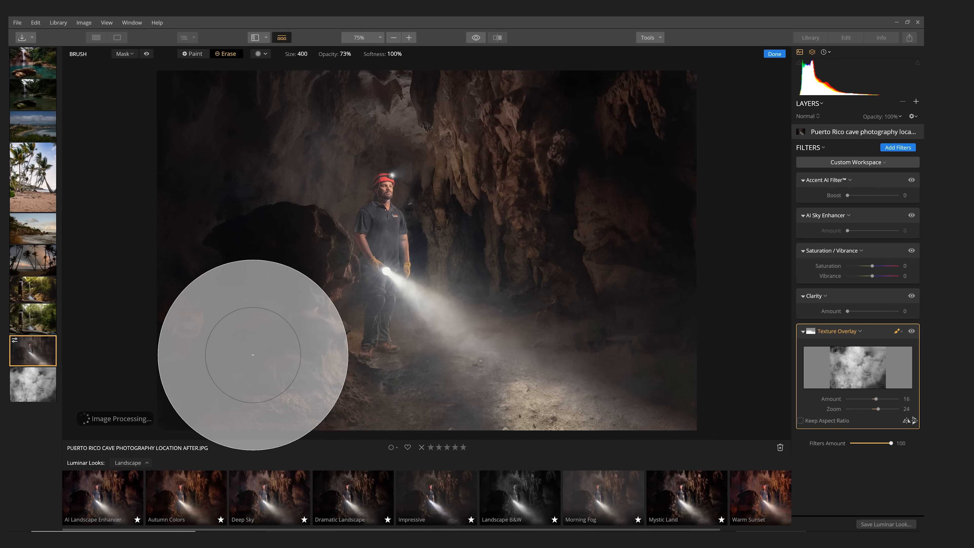
drag(237, 329, 252, 136)
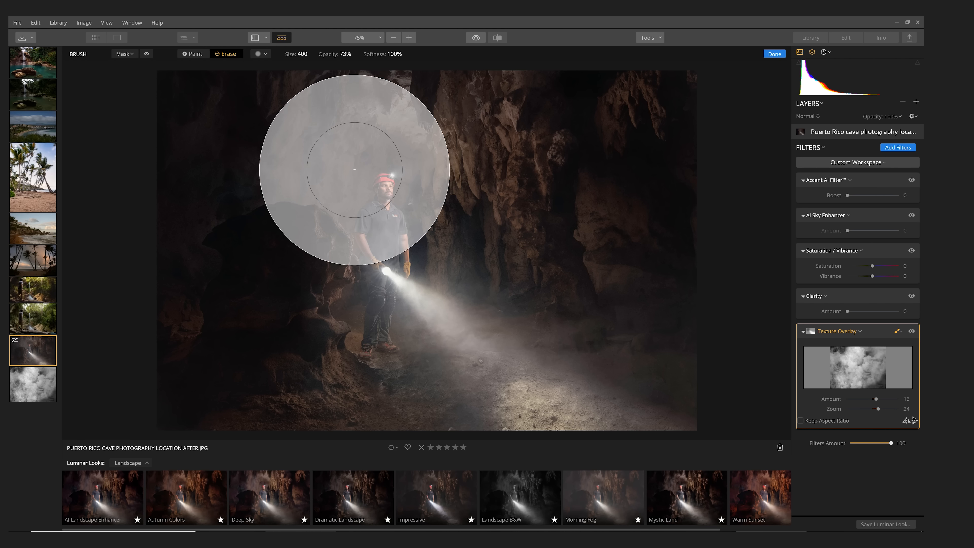
Step: Reduce the eraser brush to size 196 for finer masking of the smoke near the man
key(bracketleft)
key(bracketleft)
key(bracketleft)
key(bracketleft)
key(bracketleft)
key(bracketleft)
key(bracketleft)
key(bracketleft)
key(bracketleft)
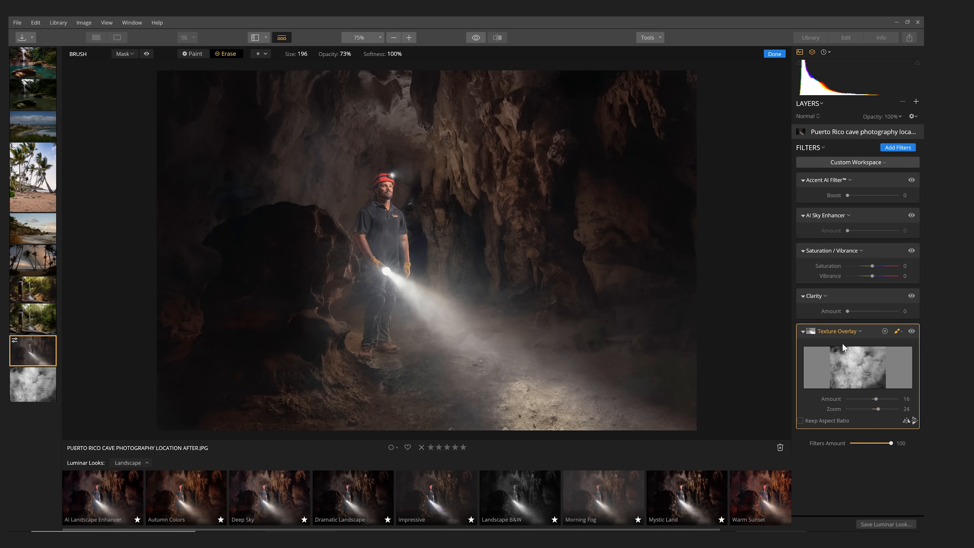
Step: Compare the cave photo with and without the masked Texture Overlay filter
click(913, 331)
click(913, 332)
click(913, 331)
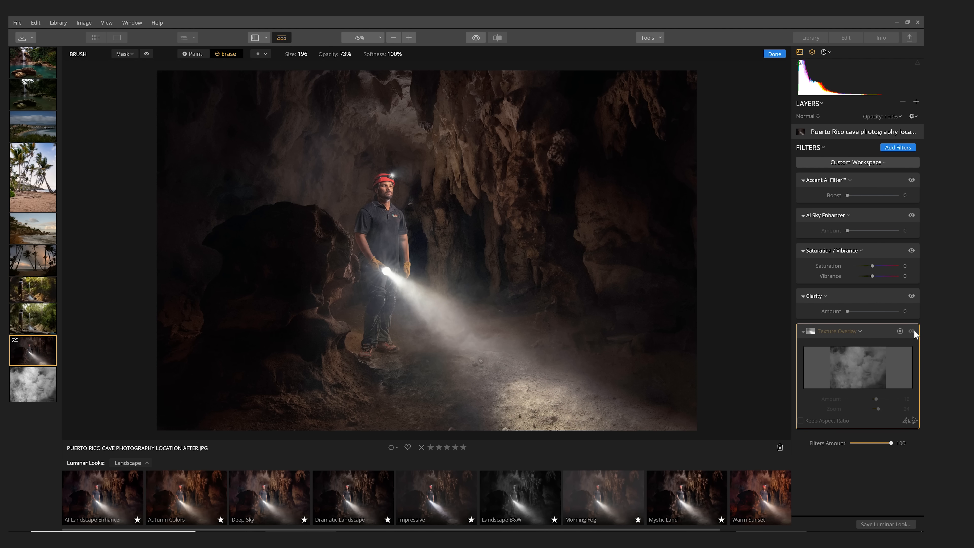
click(912, 332)
click(913, 332)
click(913, 332)
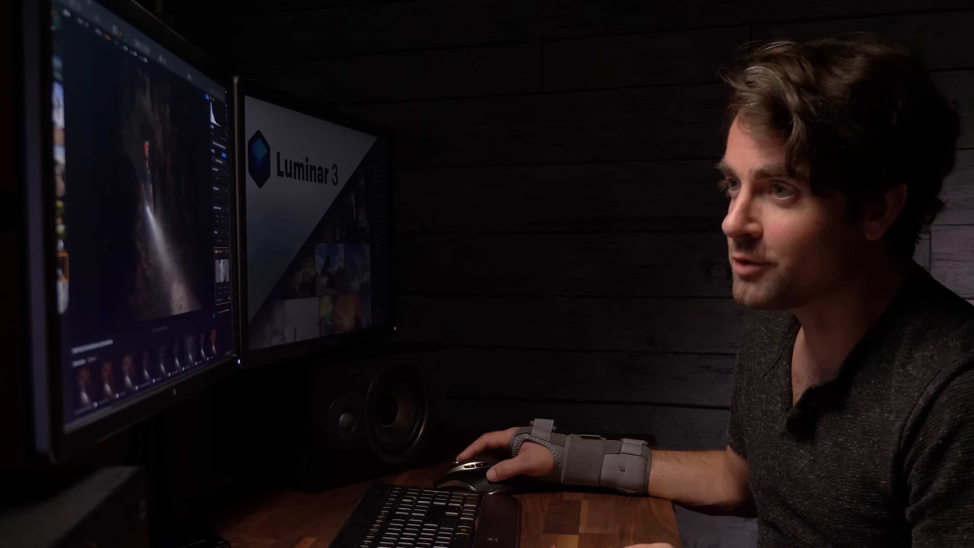
click(62, 216)
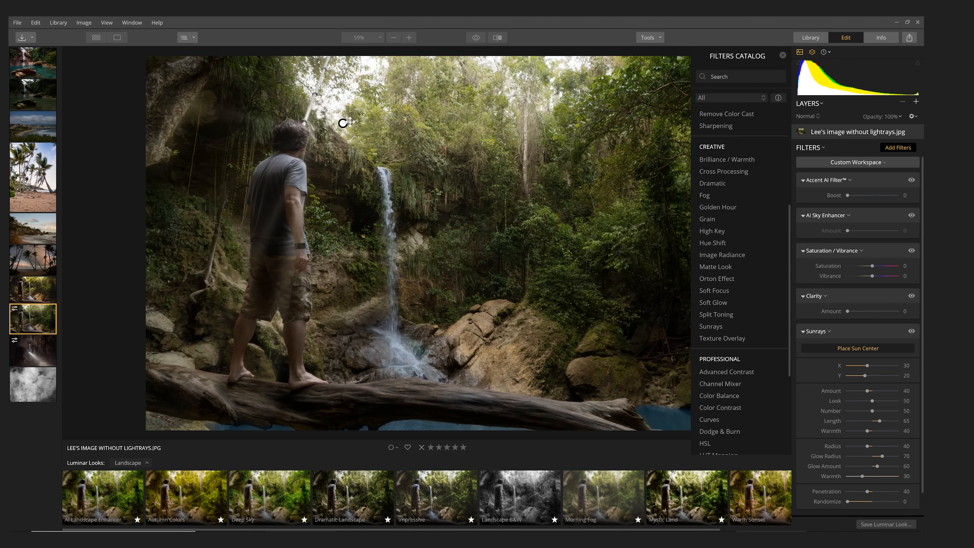
Step: Place the Sunrays sun center at X 73, Y 8 and adjust the rays to Number 0, Length 58, Warmth 64, Radius 90 and Penetration 26
drag(343, 122, 555, 85)
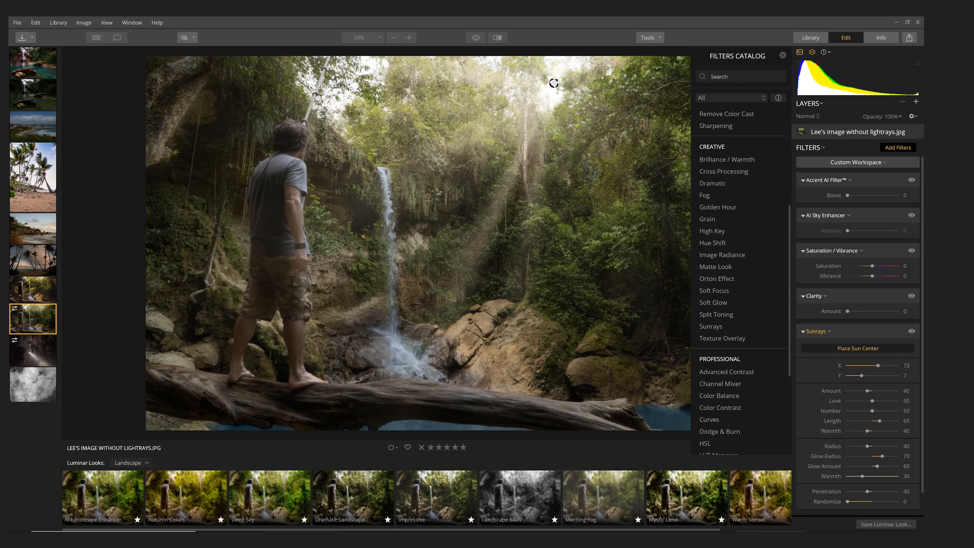
mouse_move(553, 82)
mouse_down()
mouse_move(601, 49)
mouse_move(551, 91)
mouse_up()
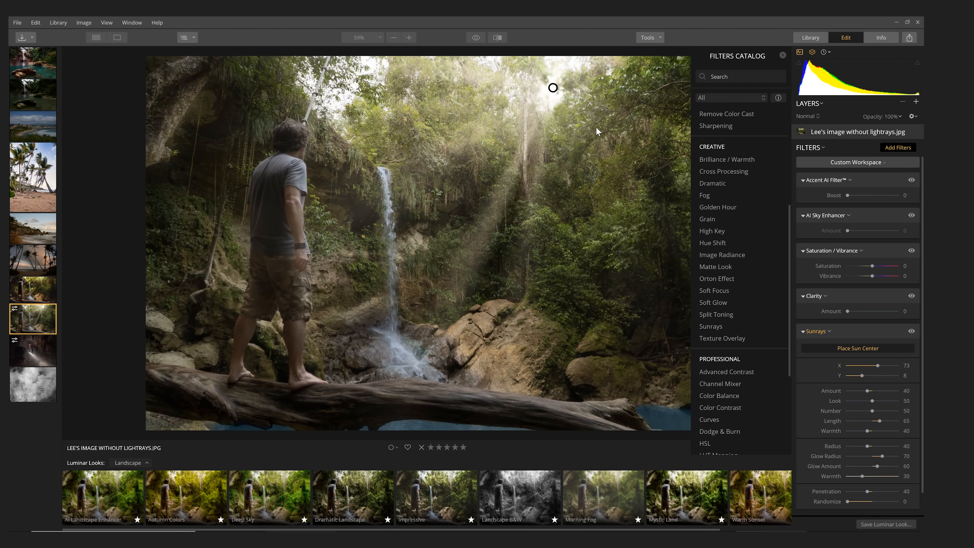
drag(874, 391, 859, 445)
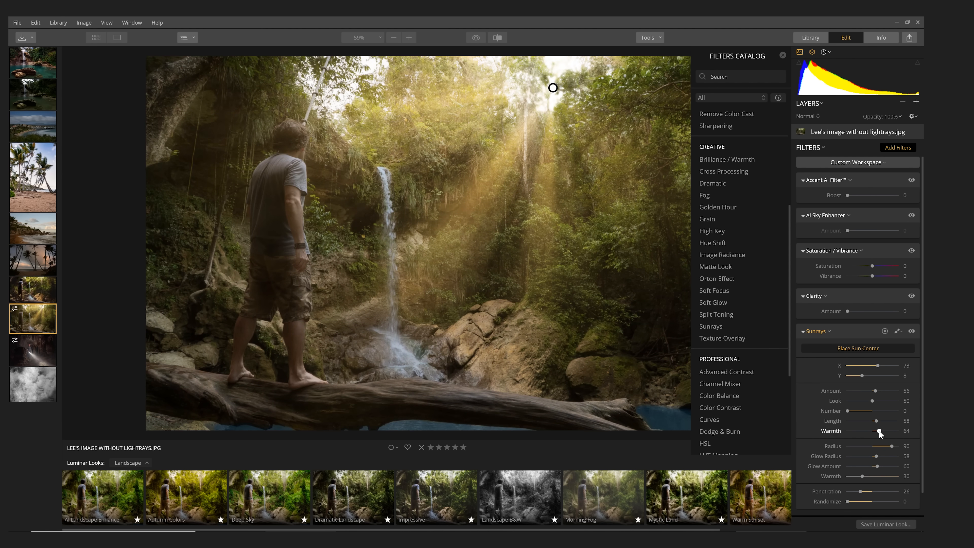
drag(879, 391, 867, 392)
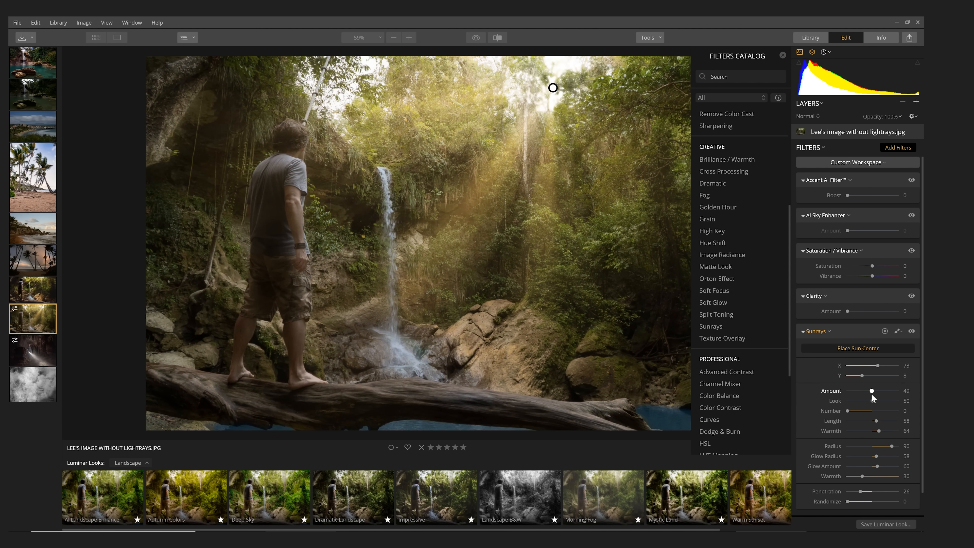
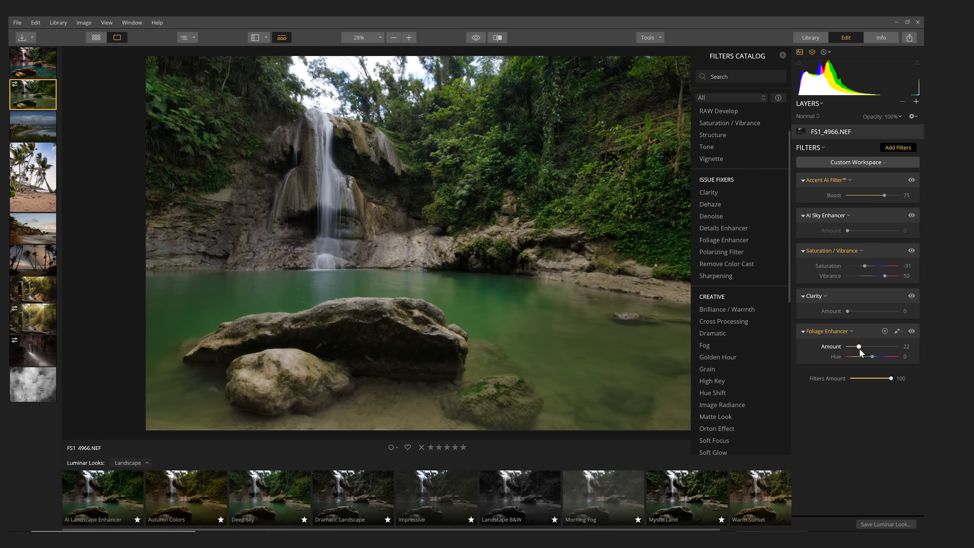
Step: Try stronger and yellower foliage on FS1_4966.NEF, then settle the Foliage Enhancer on Amount 22 and Hue 9
drag(883, 353, 884, 353)
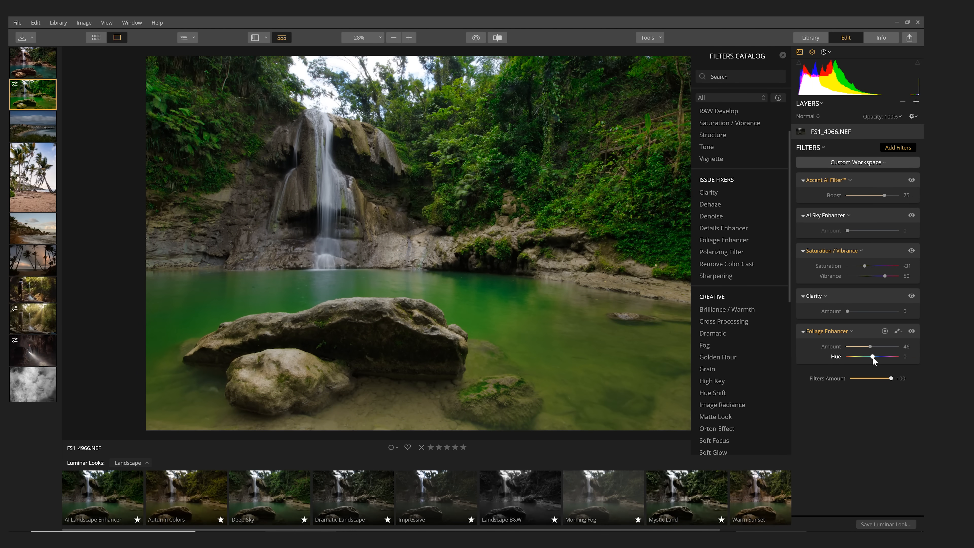
mouse_move(872, 357)
mouse_down()
mouse_move(849, 350)
mouse_move(887, 364)
mouse_move(864, 358)
mouse_up()
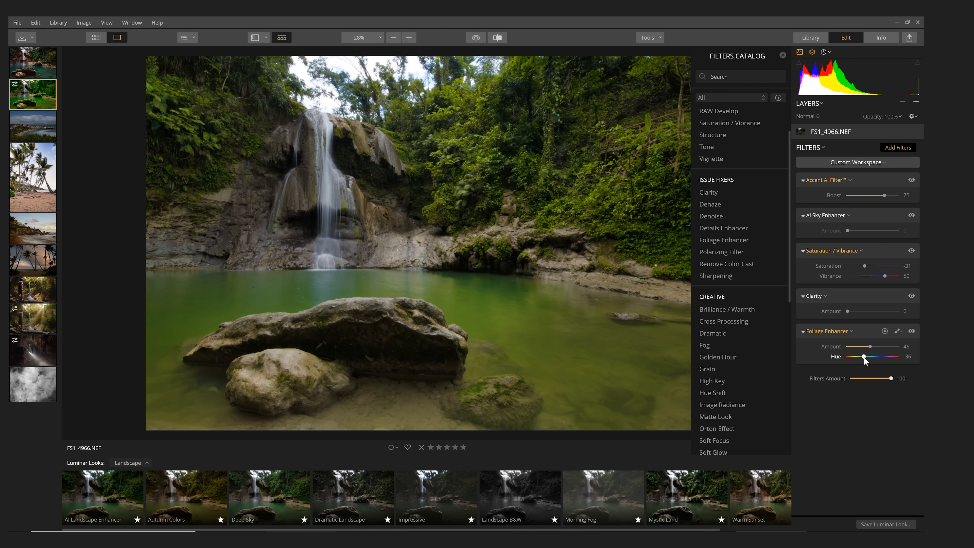
drag(864, 358, 854, 355)
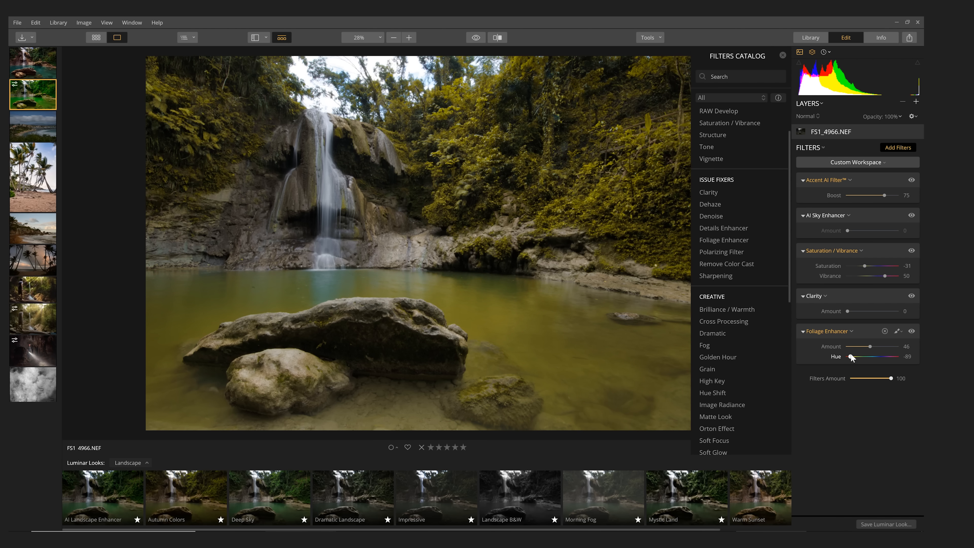
drag(851, 357, 872, 361)
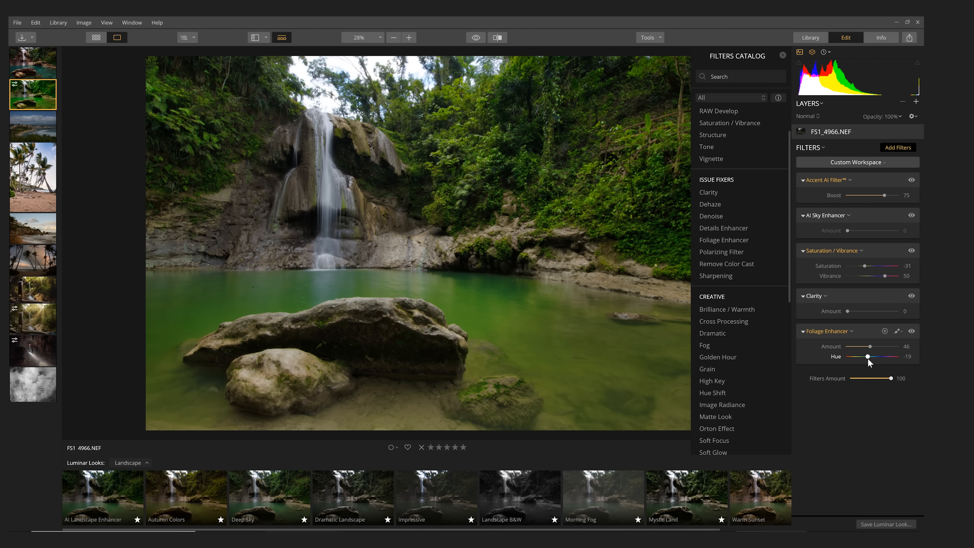
drag(871, 358, 874, 359)
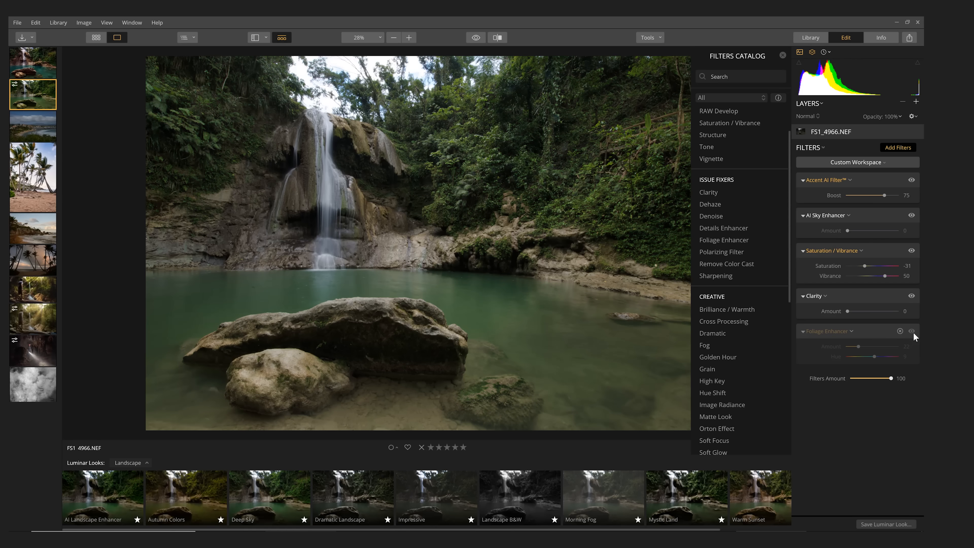
Step: Compare the waterfall photo with and without the Foliage Enhancer filter
click(913, 332)
click(913, 332)
click(913, 332)
click(913, 332)
click(913, 331)
click(912, 332)
click(913, 331)
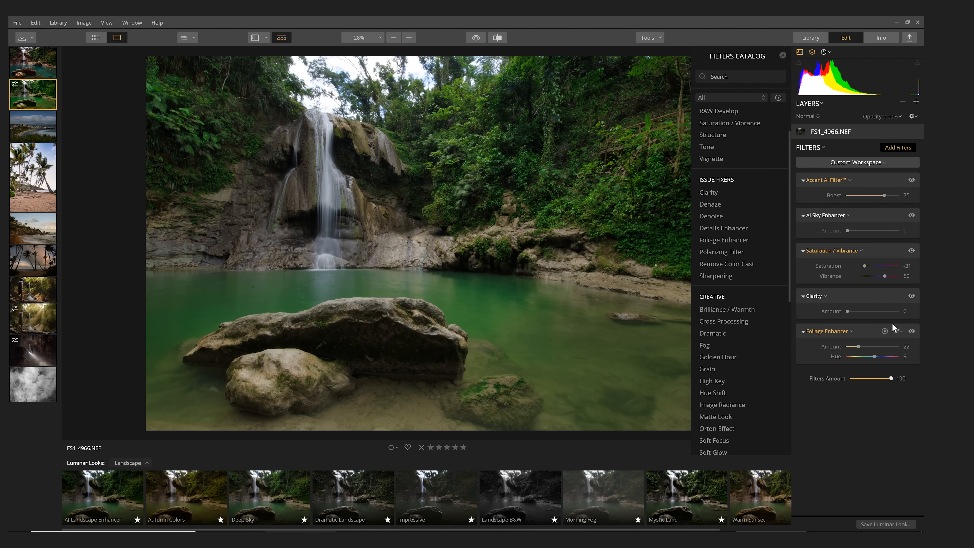
Step: Start a brush mask on the Foliage Enhancer in Erase mode and enlarge the brush to size 172
click(895, 332)
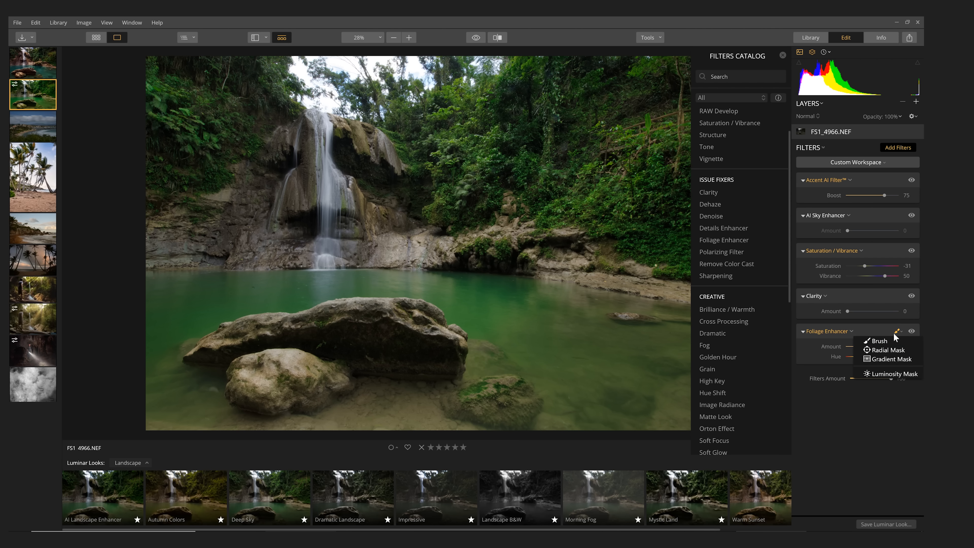
click(882, 339)
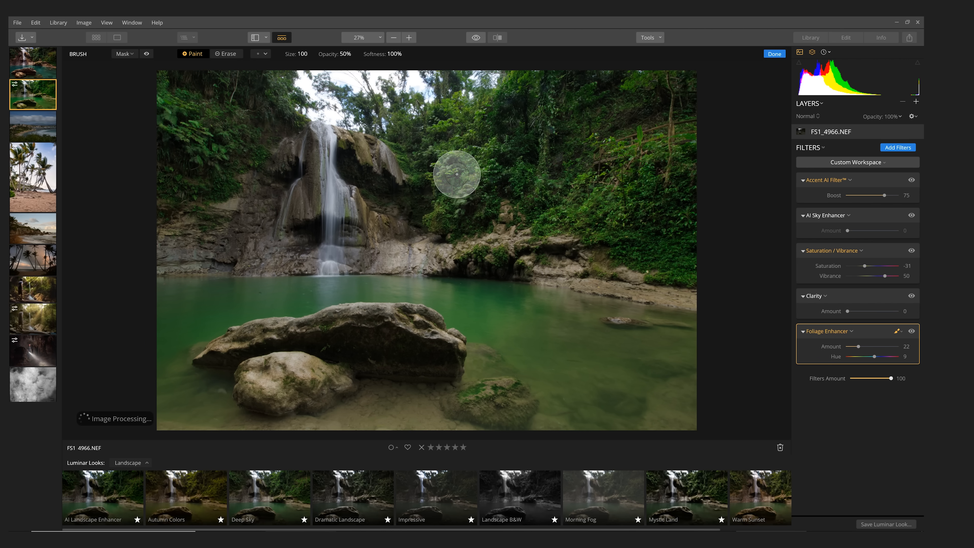
click(225, 54)
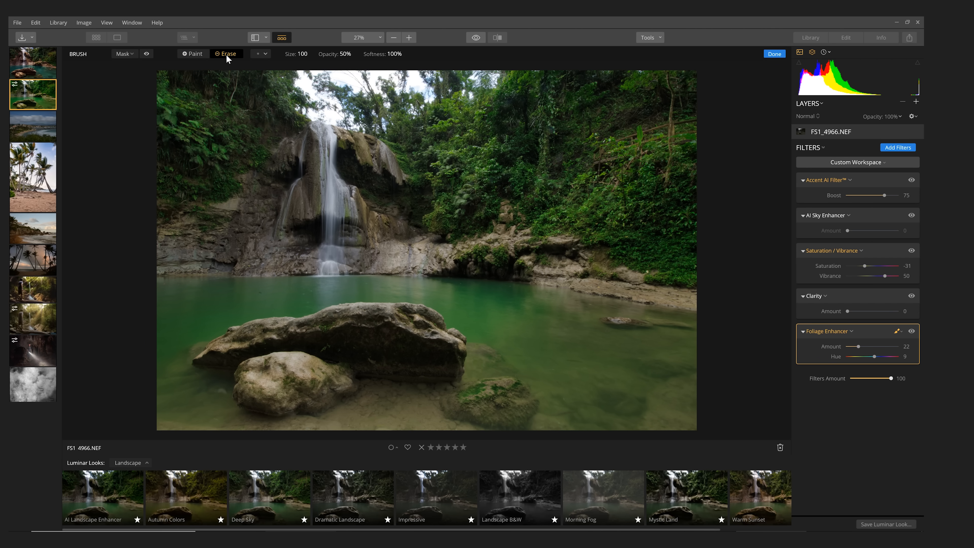
key(bracketright)
key(bracketright)
key(bracketright)
key(bracketright)
key(bracketright)
key(bracketright)
Step: Erase the Foliage Enhancer effect from the green water and rocks in the waterfall's pool
mouse_move(174, 320)
mouse_down()
mouse_move(250, 306)
mouse_move(392, 310)
mouse_move(609, 355)
mouse_move(706, 404)
mouse_up()
scroll(633, 403, down, 3)
scroll(634, 403, down, 1)
mouse_move(626, 401)
mouse_down()
mouse_move(576, 356)
mouse_move(502, 322)
mouse_move(185, 295)
mouse_move(140, 332)
mouse_move(150, 365)
mouse_move(209, 421)
mouse_move(209, 300)
mouse_move(347, 291)
mouse_move(458, 302)
mouse_move(643, 343)
mouse_move(480, 309)
mouse_up()
scroll(480, 310, down, 2)
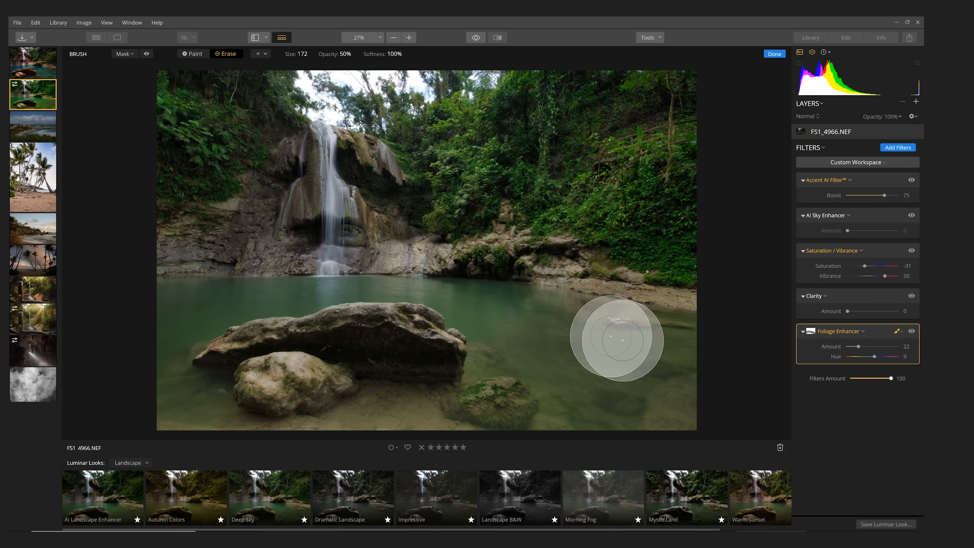
Step: Check the masked Foliage Enhancer by switching its effect off and on
click(911, 332)
click(912, 332)
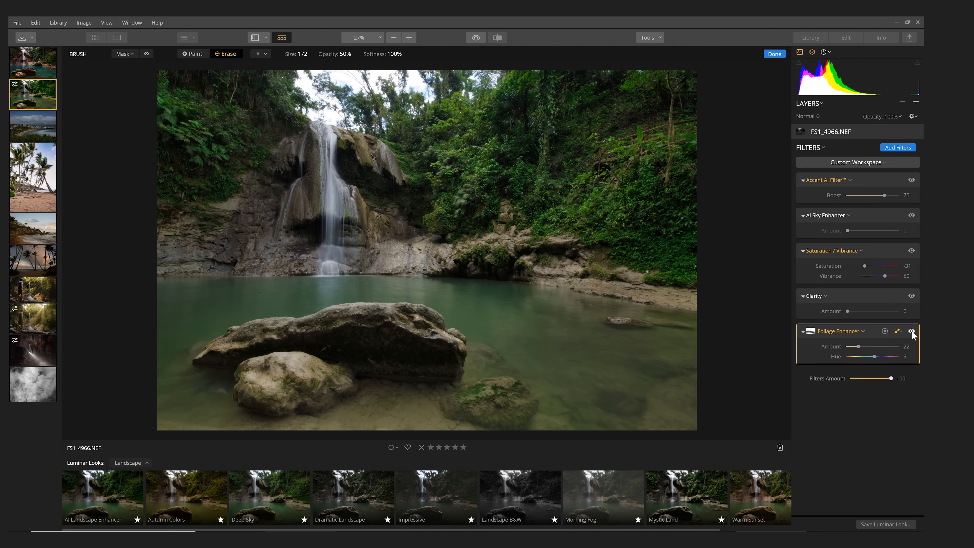
click(912, 332)
click(912, 332)
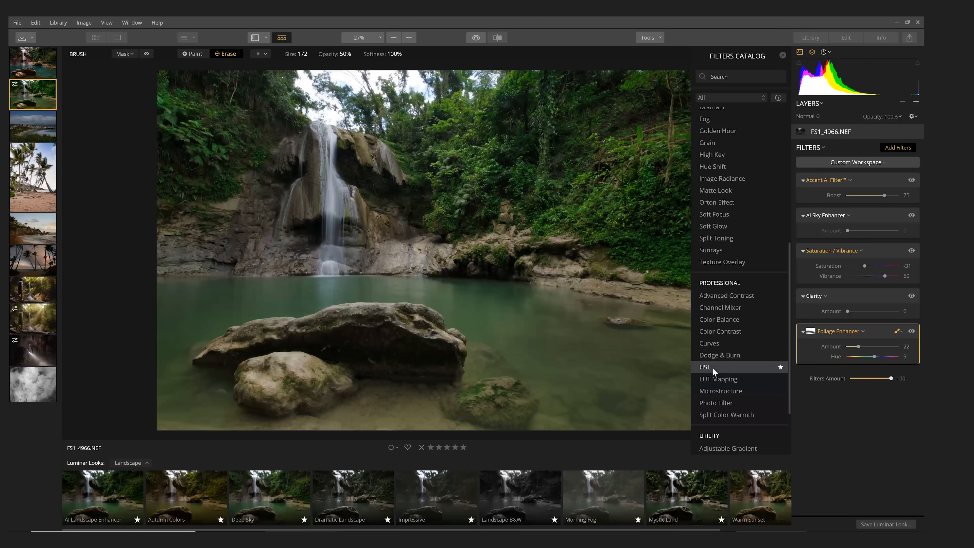
Step: Add the HSL filter to the waterfall photo and shift the Yellow hue toward negative values
click(712, 366)
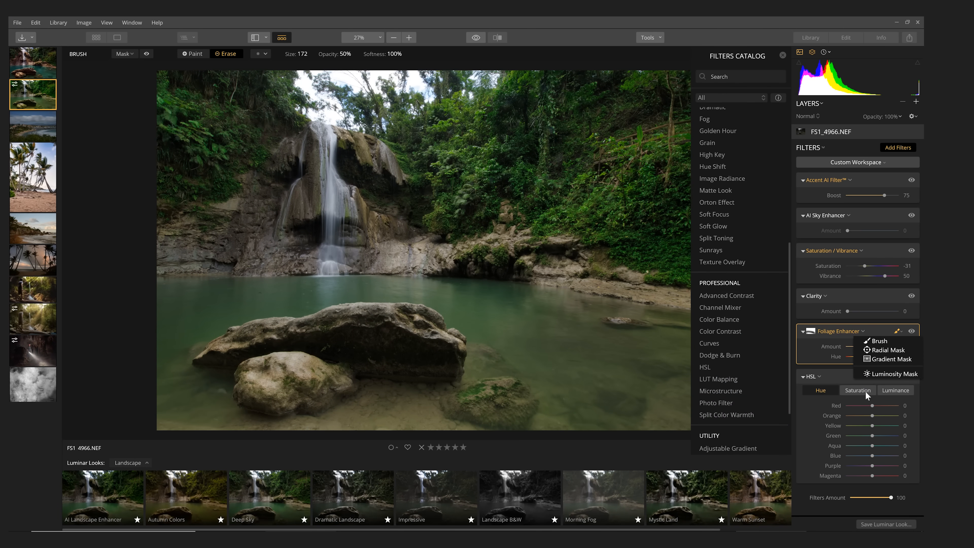
click(800, 415)
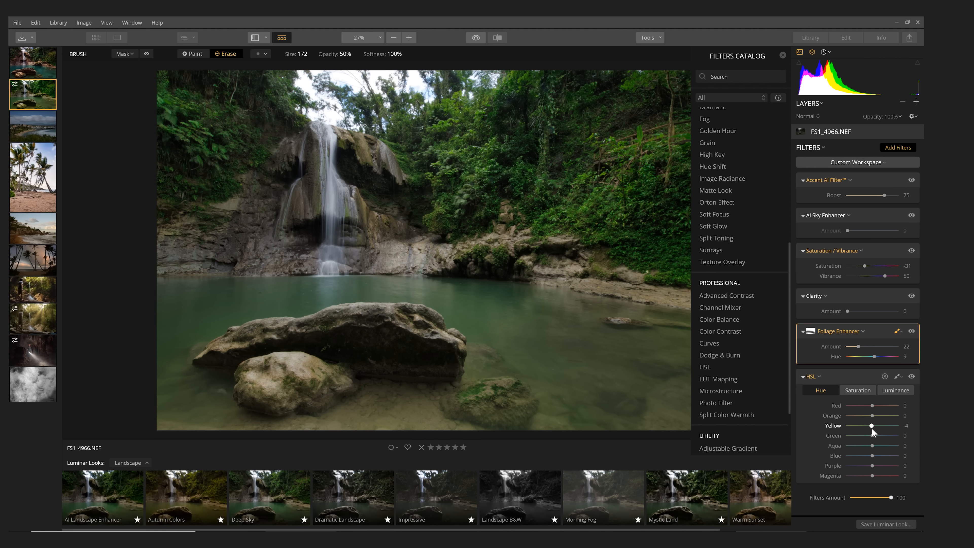
drag(849, 424, 875, 425)
drag(874, 428, 871, 428)
drag(860, 424, 857, 425)
Step: Adjust the HSL saturation of the Orange and Yellow tones, reducing Yellow slightly
click(858, 390)
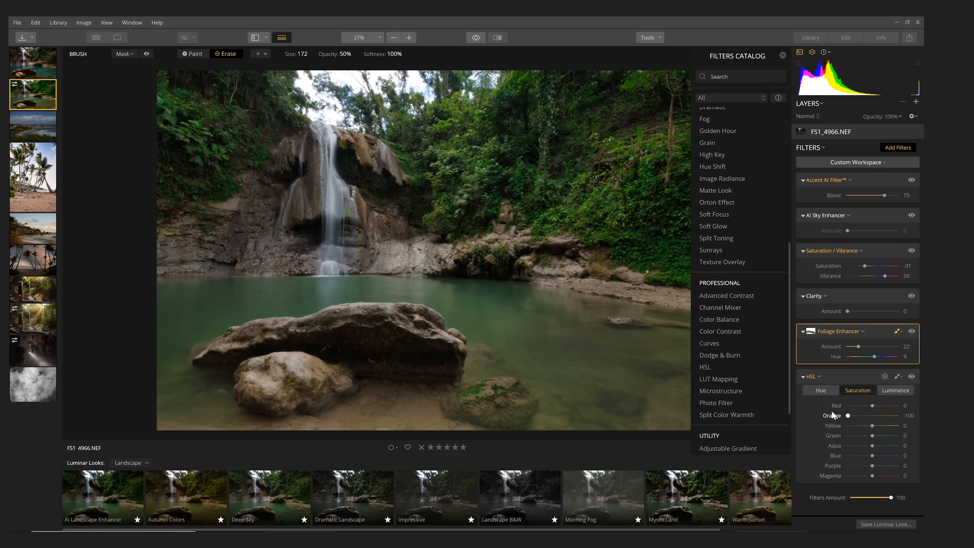
mouse_move(848, 416)
mouse_down()
mouse_move(890, 416)
mouse_move(865, 417)
mouse_up()
drag(897, 416, 864, 421)
drag(872, 425, 869, 425)
drag(883, 430, 866, 424)
drag(868, 426, 869, 426)
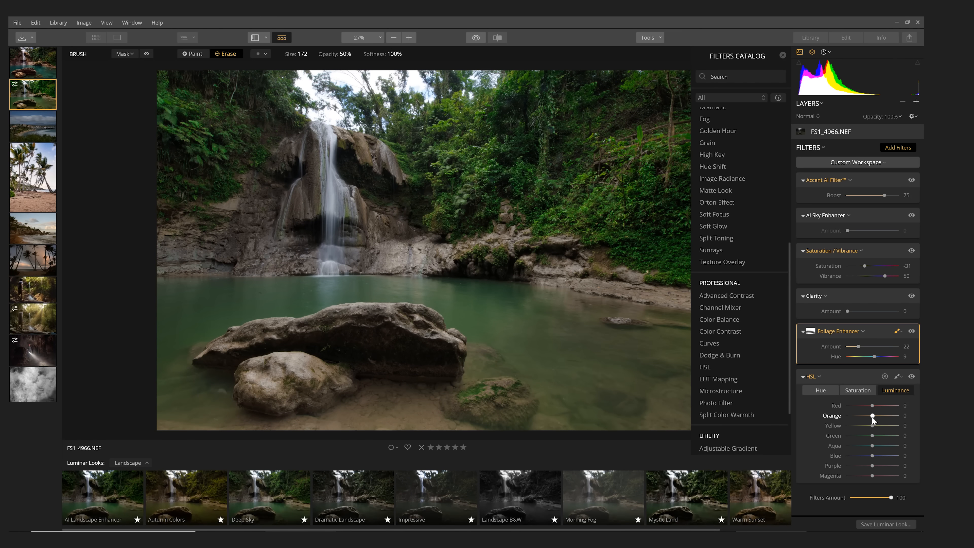
Step: Set the HSL luminance of Orange to 46 and Yellow to -4, trying a darker Green before resetting it to 0
mouse_move(872, 417)
mouse_down()
mouse_move(883, 418)
mouse_move(840, 396)
mouse_move(891, 408)
mouse_move(840, 397)
mouse_move(889, 409)
mouse_move(852, 425)
mouse_move(880, 415)
mouse_up()
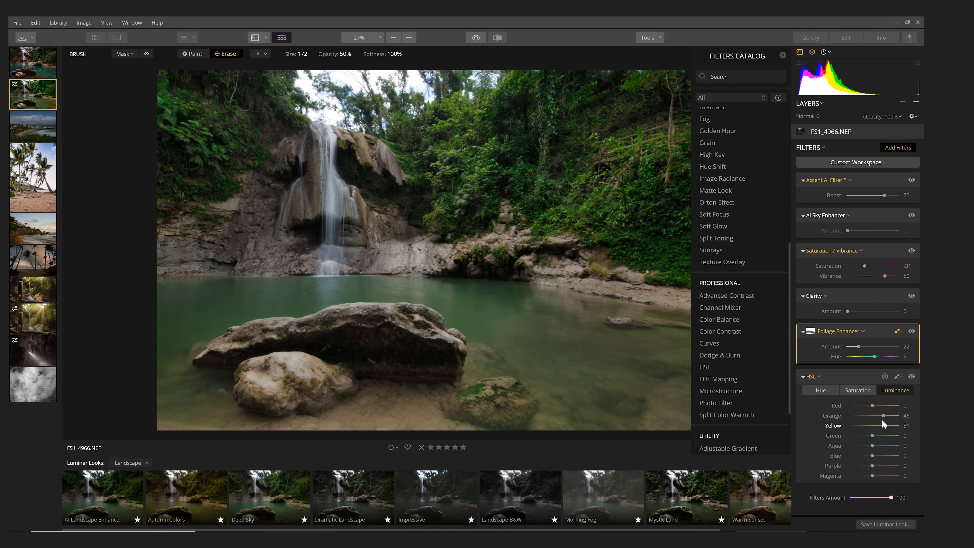
drag(871, 421, 828, 407)
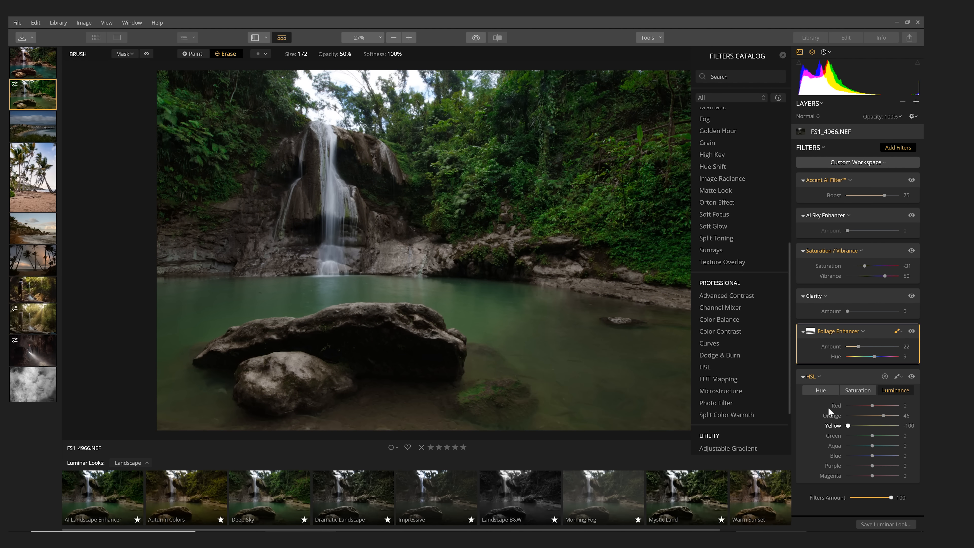
drag(828, 408, 854, 421)
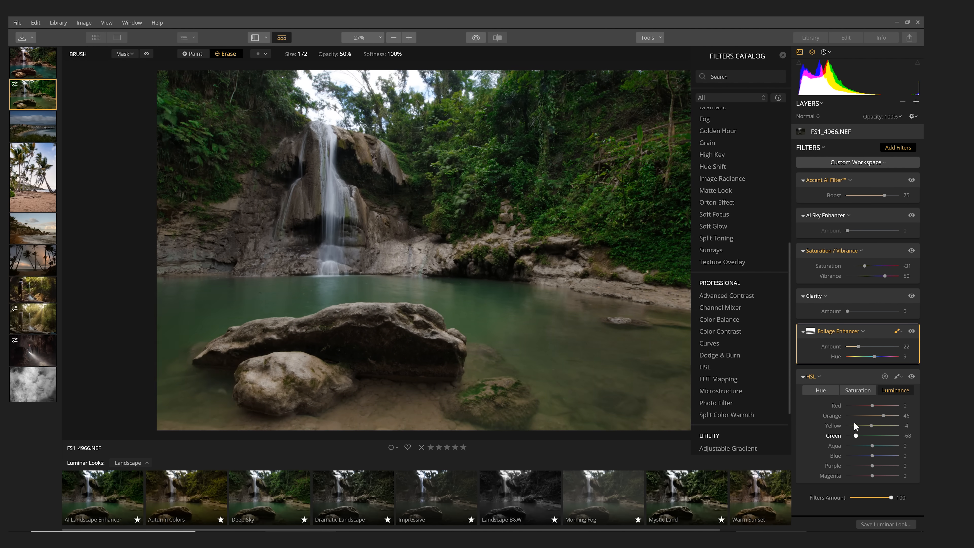
double_click(872, 435)
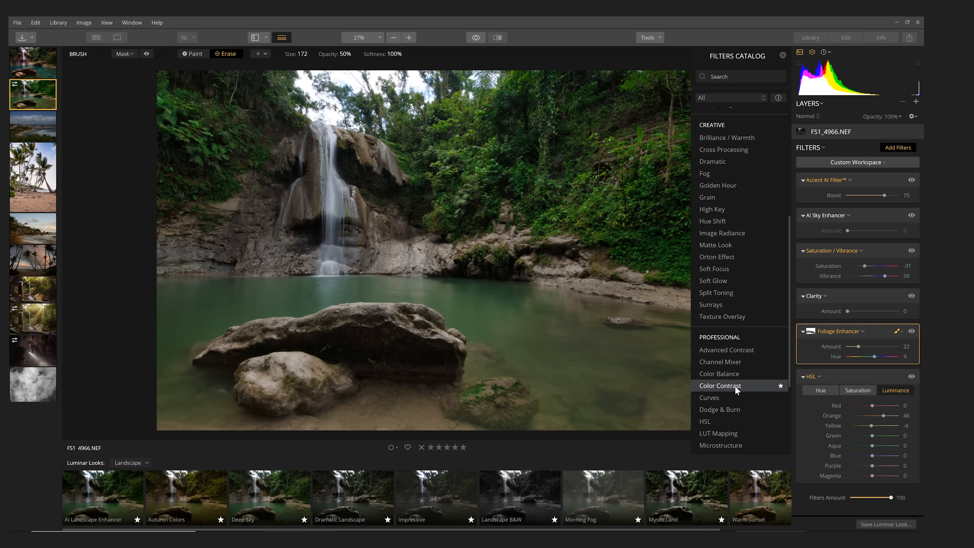
Step: Add the Color Contrast filter to the waterfall photo with Amount 43 and Hue 149
click(735, 386)
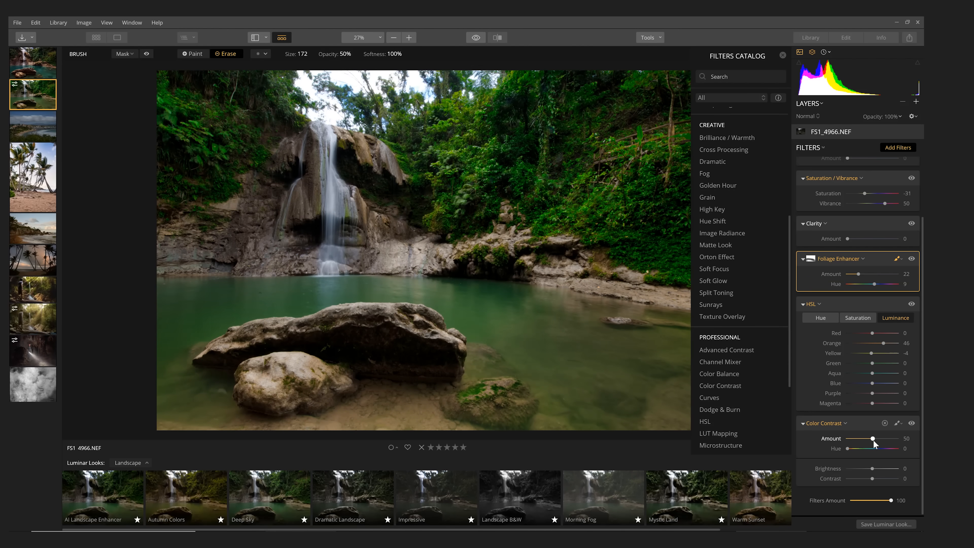
drag(872, 438, 869, 438)
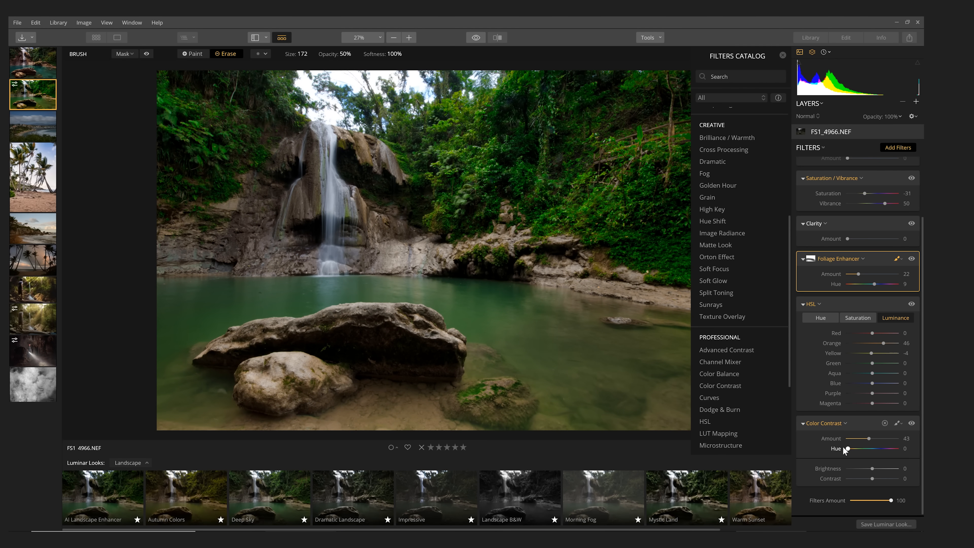
mouse_move(848, 450)
mouse_down()
mouse_move(886, 455)
mouse_move(861, 451)
mouse_up()
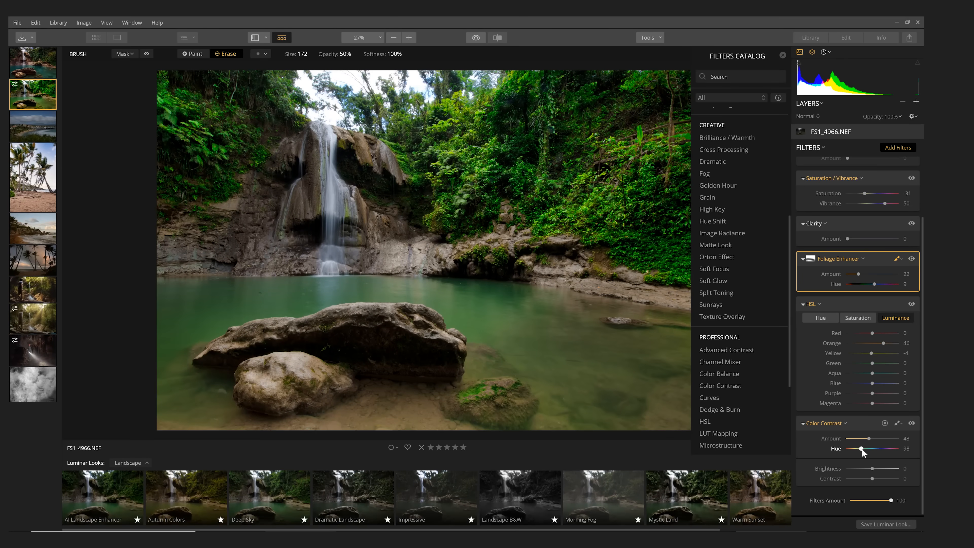
mouse_move(862, 450)
mouse_down()
mouse_move(897, 455)
mouse_move(858, 449)
mouse_move(879, 450)
mouse_move(871, 447)
mouse_up()
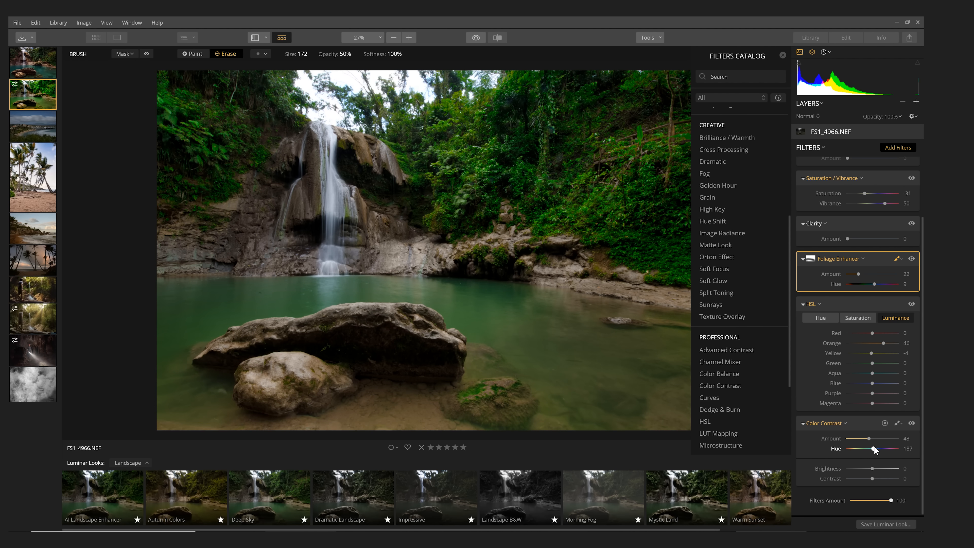
drag(875, 450, 869, 447)
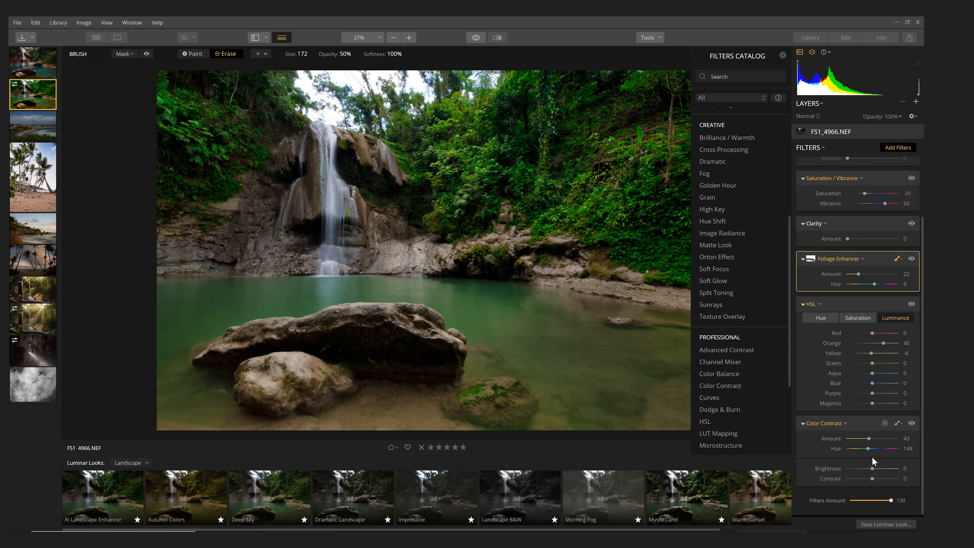
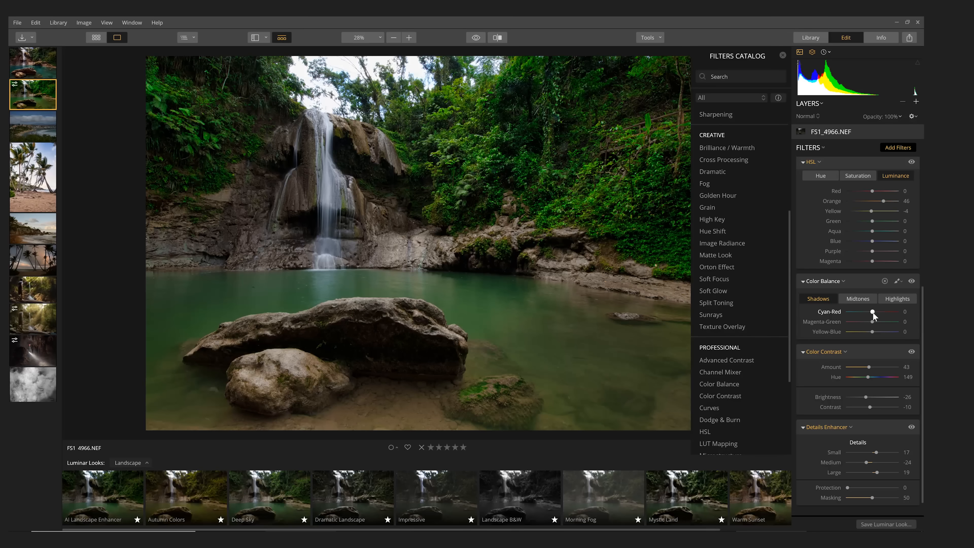
Step: Set the Color Balance shadows' Cyan-Red to 11 and fine-tune their other tint balances
drag(873, 311, 875, 312)
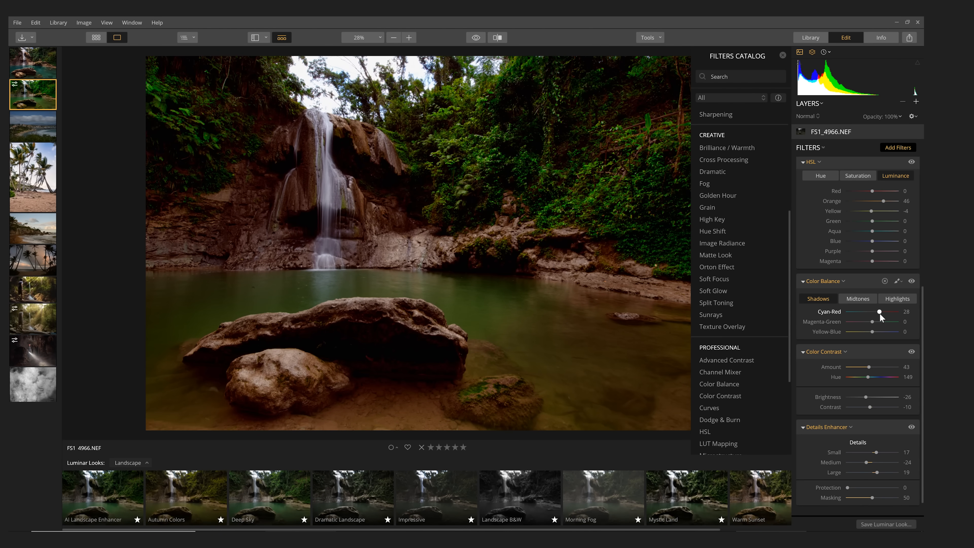
drag(880, 311, 875, 312)
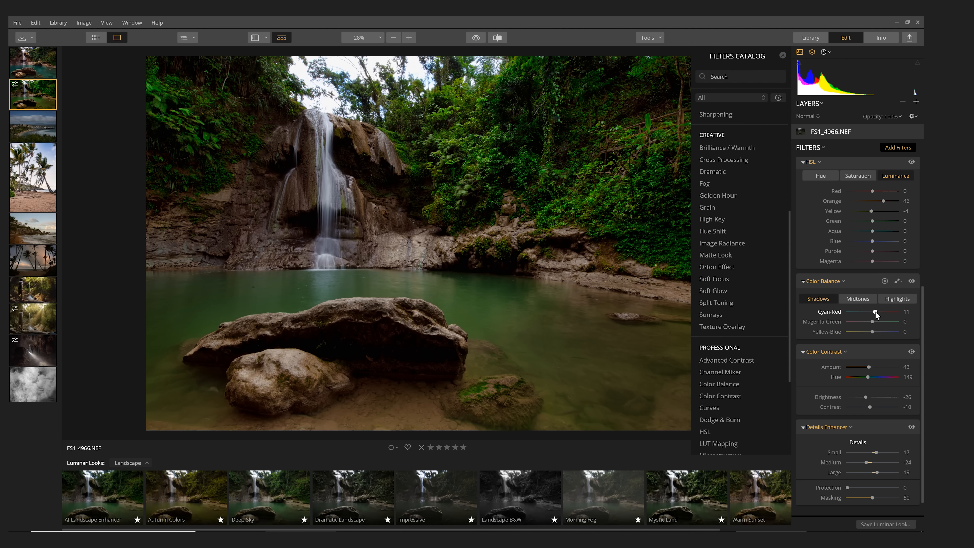
drag(875, 320, 875, 334)
Step: Check the Color Balance shadow adjustments by switching the filter's effect off and on repeatedly
click(912, 282)
click(912, 282)
click(912, 282)
click(912, 281)
click(913, 282)
click(912, 282)
click(912, 281)
click(912, 282)
Step: Adjust the Color Balance midtones' Yellow-Blue tint, and set the highlights' Magenta-Green to -9 and Yellow-Blue to -19
click(867, 298)
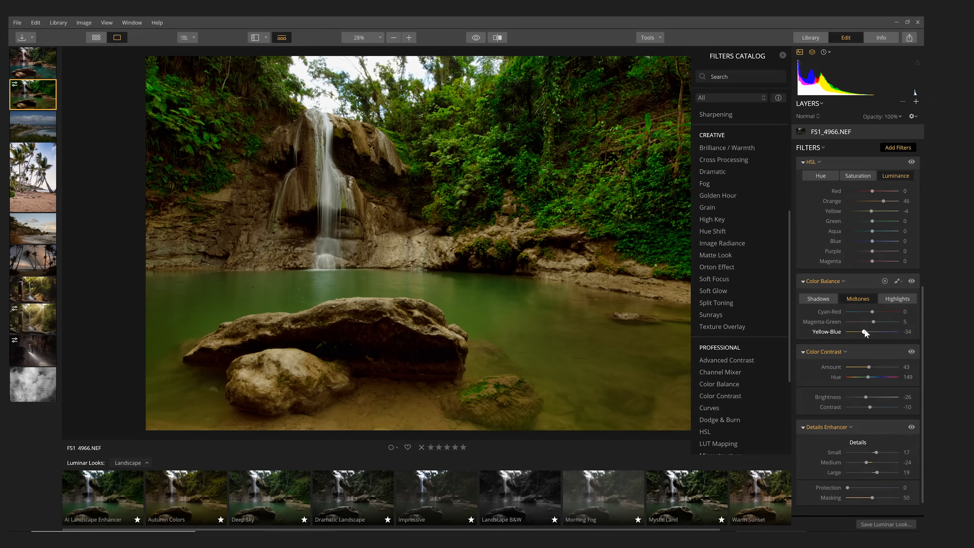
drag(866, 332, 871, 333)
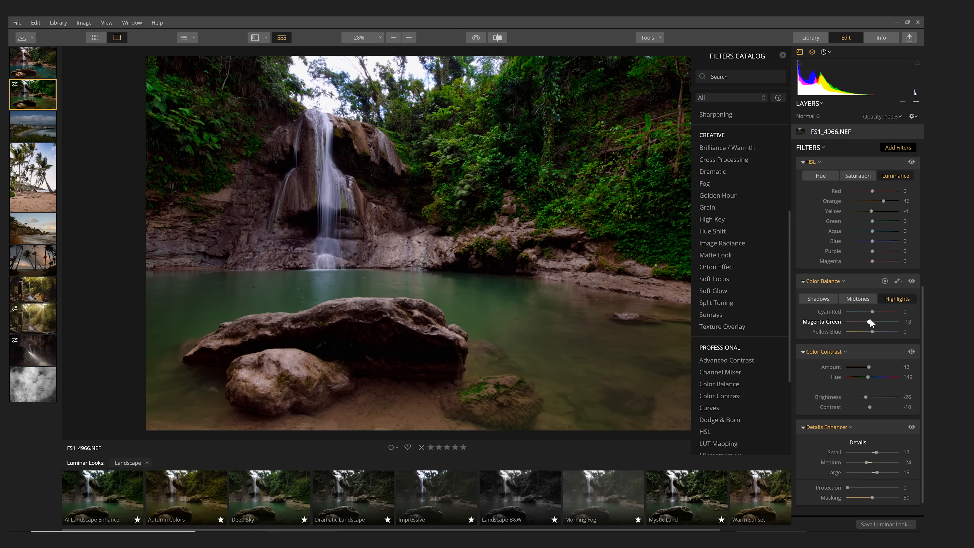
mouse_move(870, 320)
mouse_down()
mouse_move(879, 333)
mouse_move(871, 332)
mouse_up()
drag(871, 331, 869, 332)
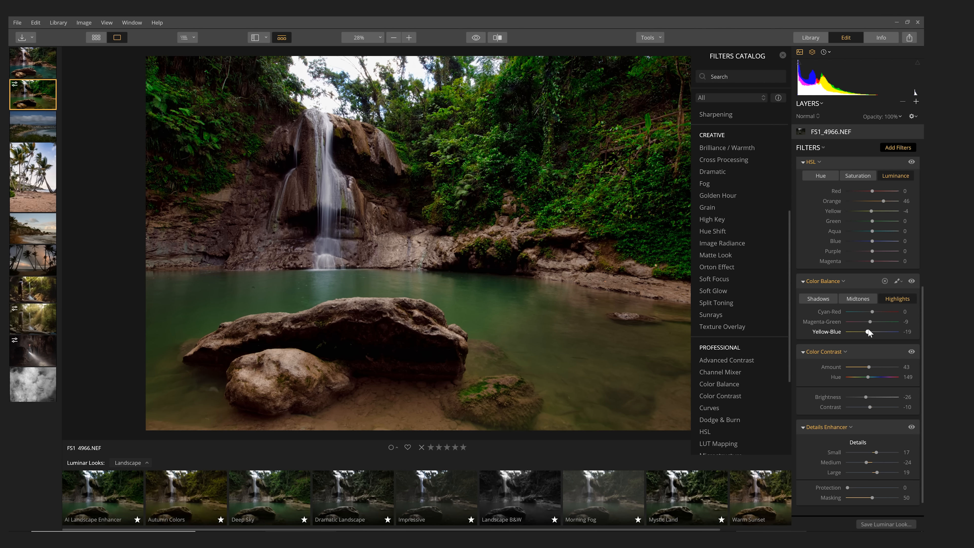
Step: Compare the photo with and without the combined shadow, midtone and highlight Color Balance changes
click(912, 280)
click(911, 281)
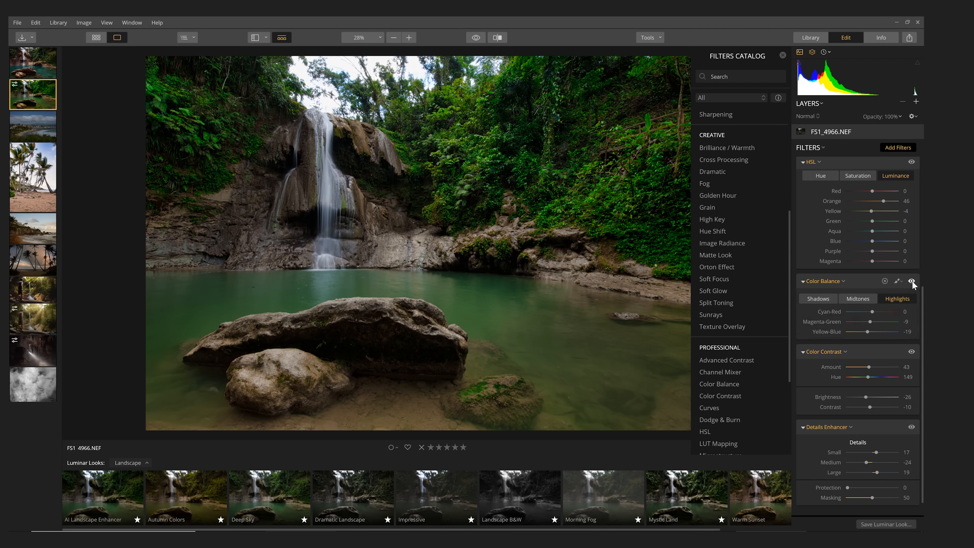
click(912, 281)
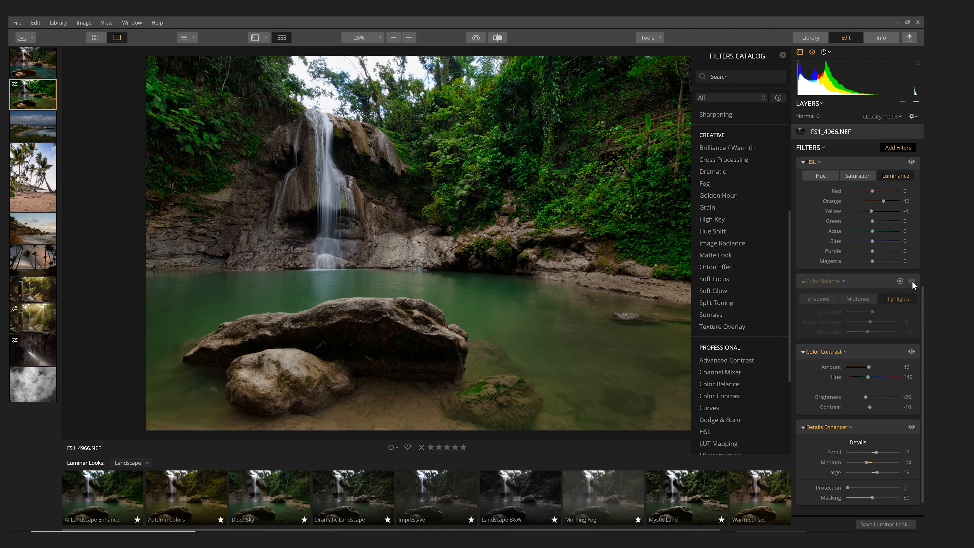
click(912, 281)
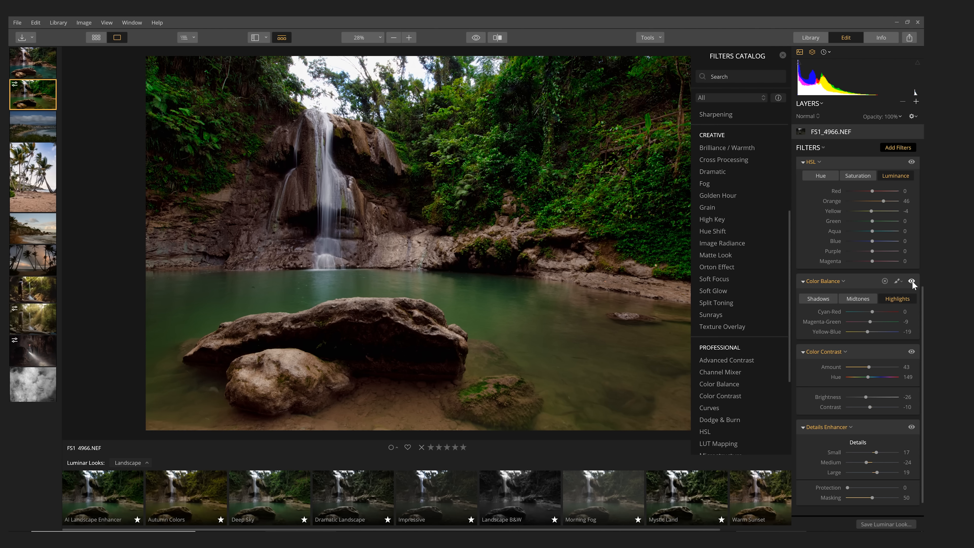
click(911, 281)
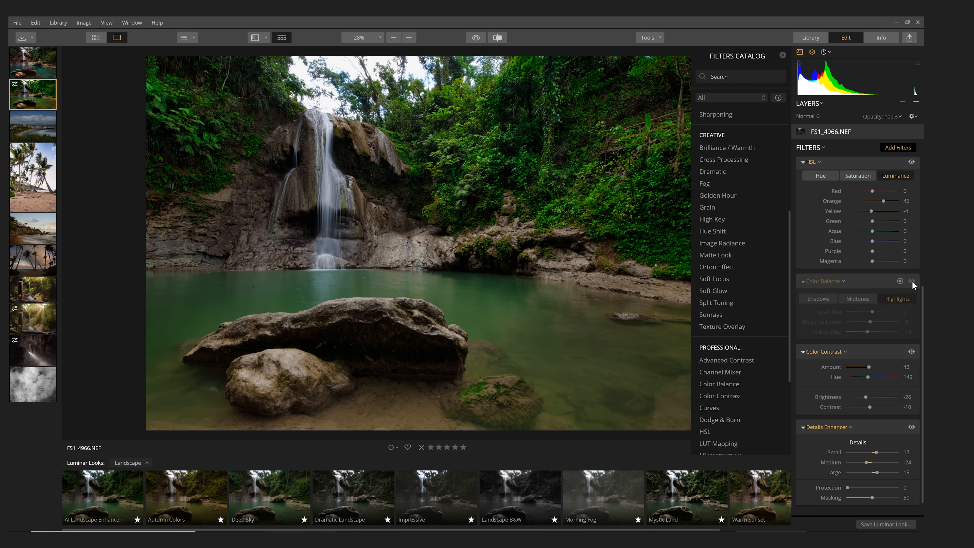
click(912, 281)
click(912, 281)
click(912, 281)
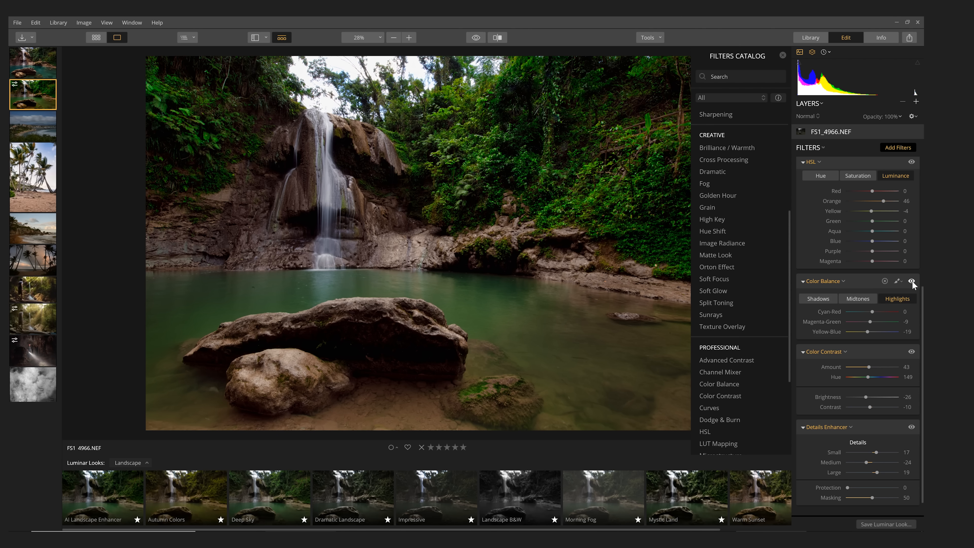
click(911, 281)
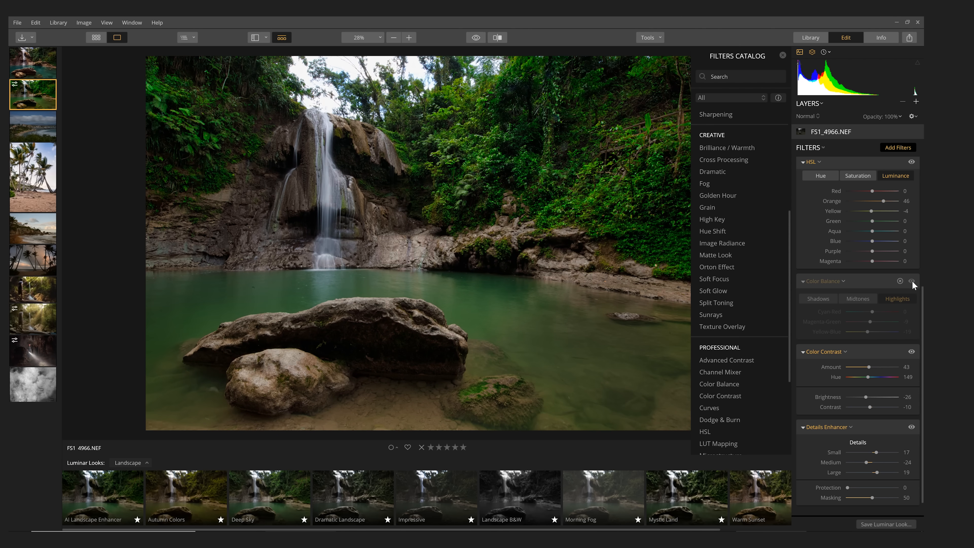
click(912, 281)
click(911, 281)
click(912, 280)
click(912, 281)
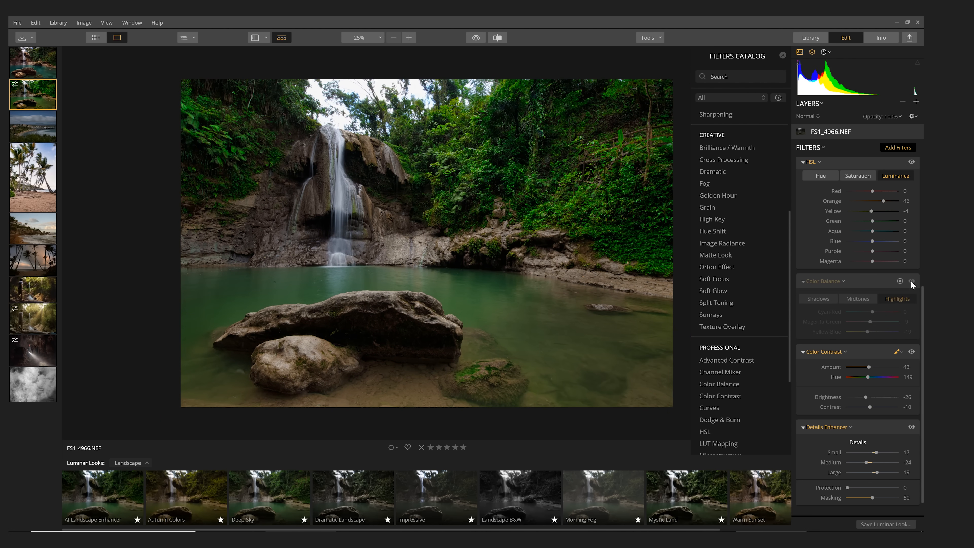
click(911, 280)
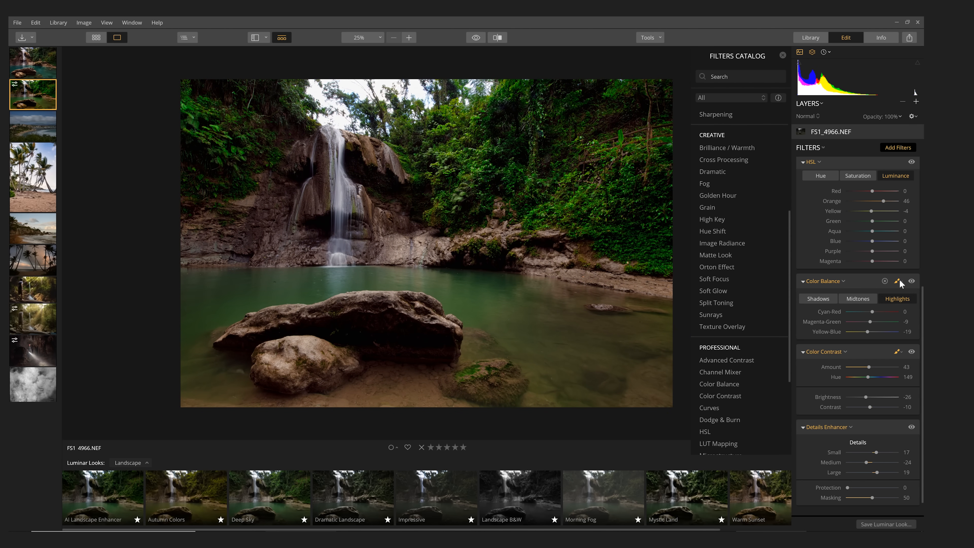
Step: Mask the Color Balance filter with an erasing brush of size 280 and opacity 78%, removing it from the foreground rocks and water
click(899, 281)
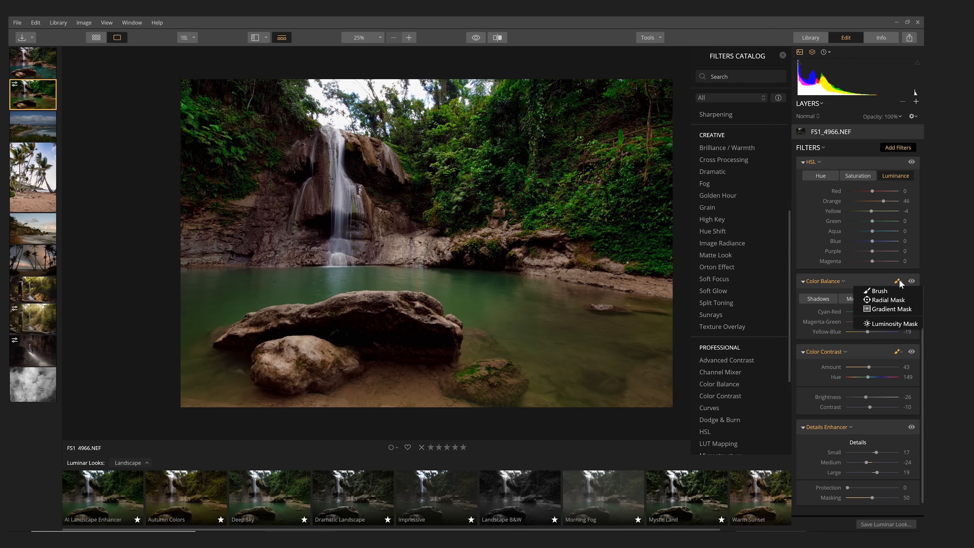
click(880, 291)
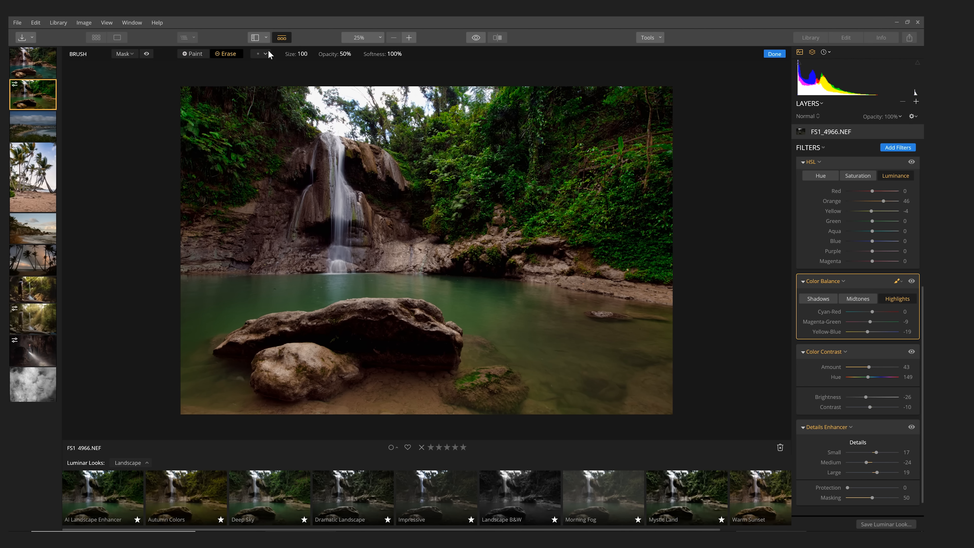
scroll(324, 267, up, 14)
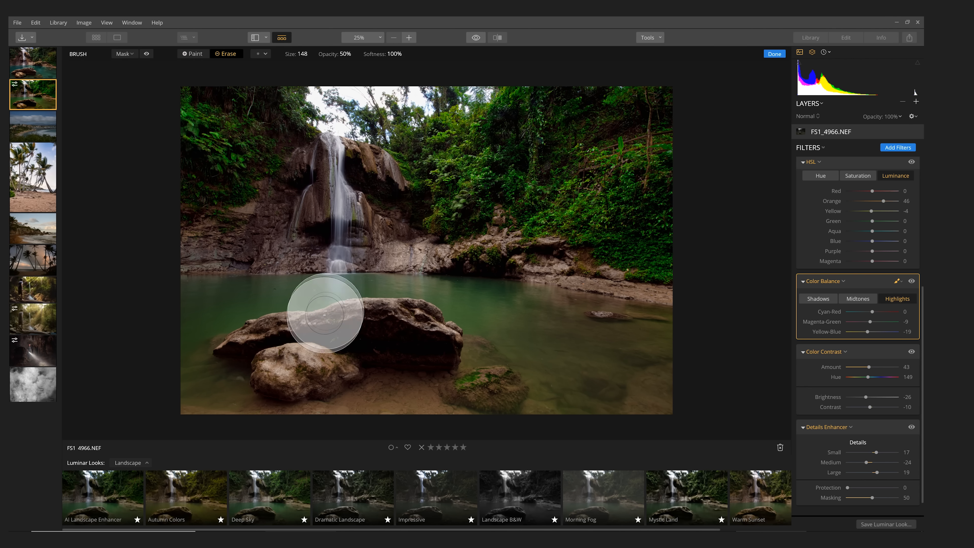
scroll(280, 361, up, 3)
mouse_move(254, 356)
mouse_down()
mouse_move(362, 350)
mouse_move(405, 356)
mouse_move(493, 400)
mouse_move(437, 364)
mouse_move(379, 356)
mouse_move(270, 371)
mouse_move(229, 357)
mouse_move(349, 328)
mouse_move(476, 381)
mouse_move(405, 349)
mouse_move(251, 370)
mouse_move(368, 367)
mouse_move(469, 393)
mouse_up()
scroll(261, 363, down, 1)
scroll(283, 339, down, 1)
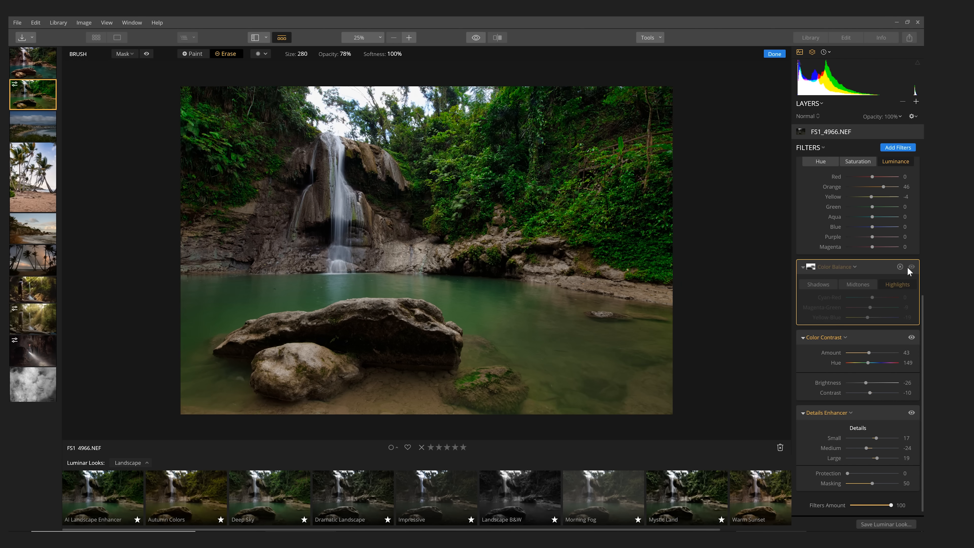
Step: Compare the masked Color Balance effect off and on, and the fully edited photo against the original
click(911, 267)
click(911, 267)
click(909, 267)
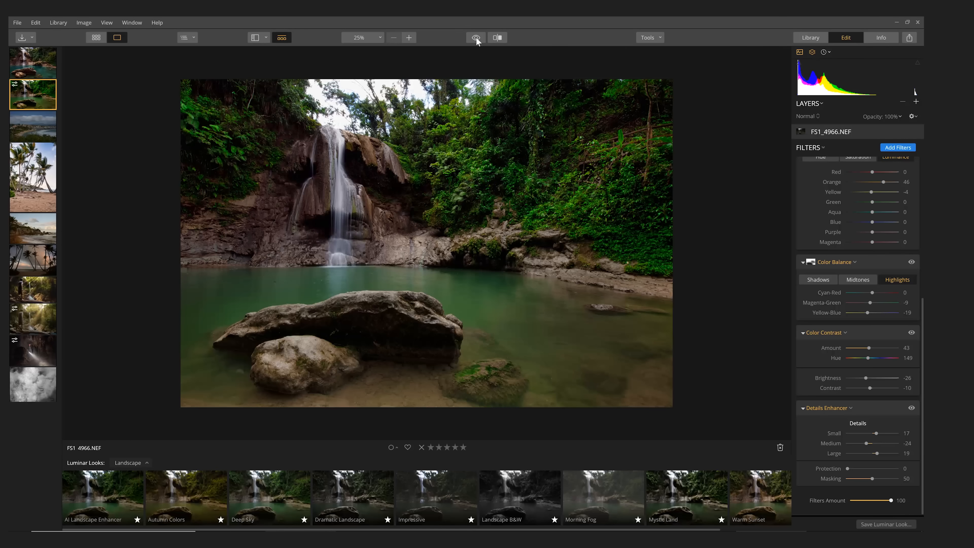
click(476, 37)
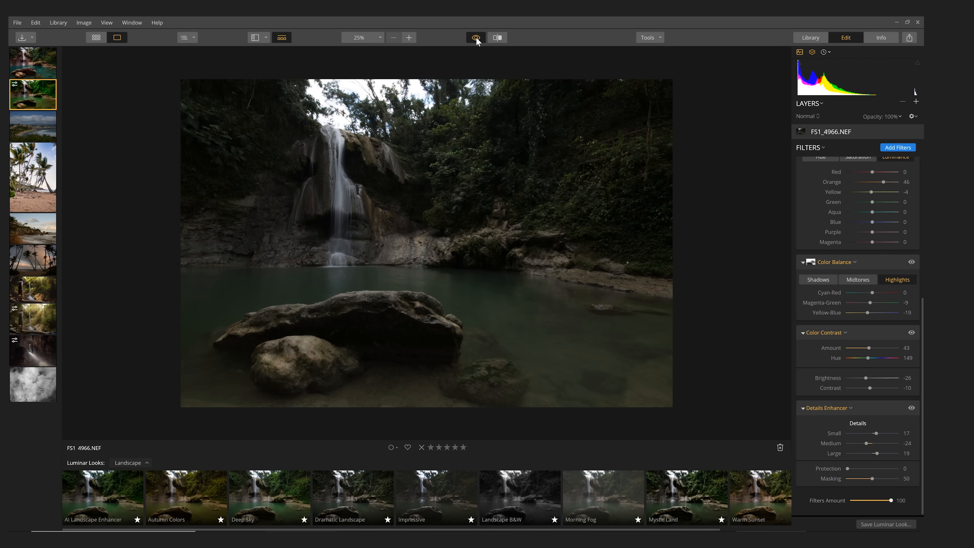
click(475, 37)
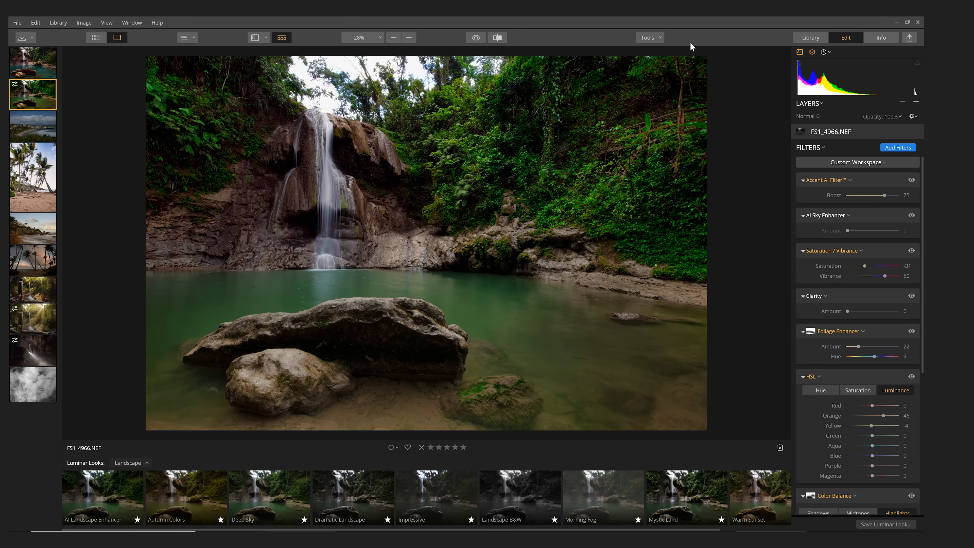
Step: Crop the photo to a vertical 4 : 5 aspect ratio framing the waterfall and the foreground rocks
click(657, 38)
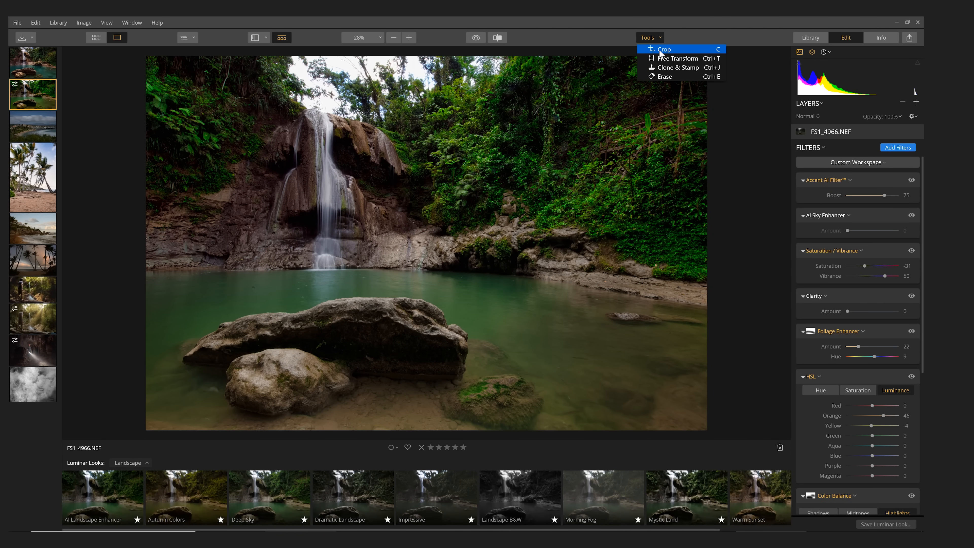
click(659, 49)
click(145, 55)
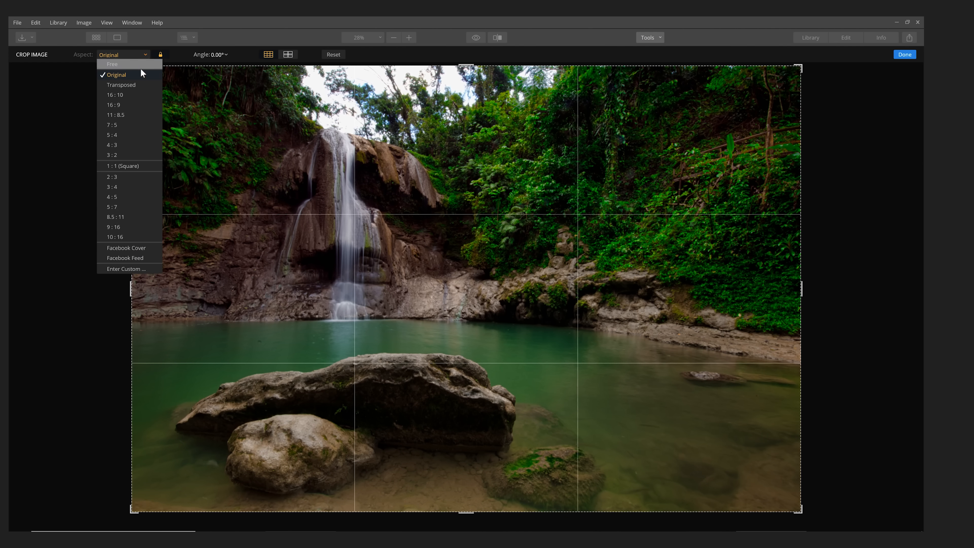
click(115, 197)
drag(526, 185, 613, 182)
key(Return)
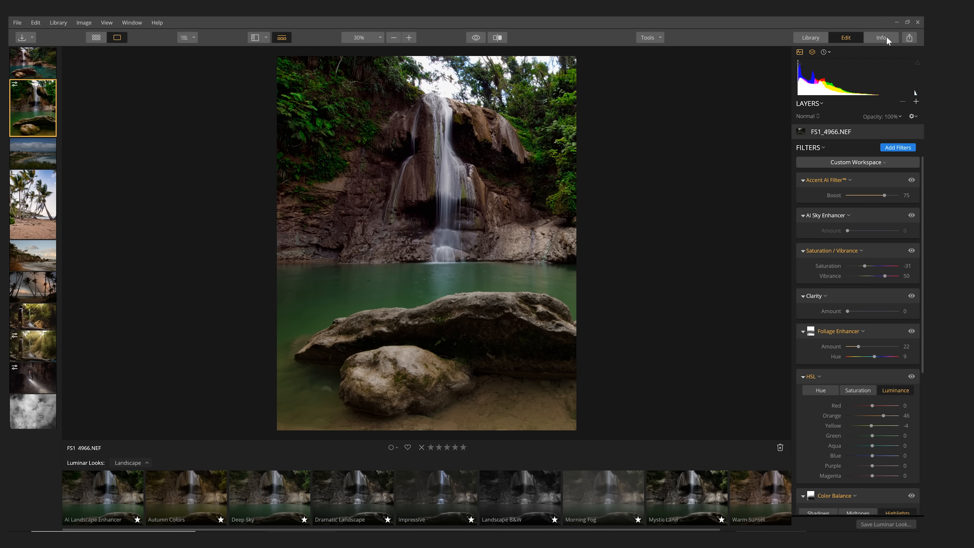
Step: Export the cropped waterfall photo as a JPEG named "FS1_4966 luminar 3" at actual size, sRGB, 240 pixel/inch and quality 75
click(909, 37)
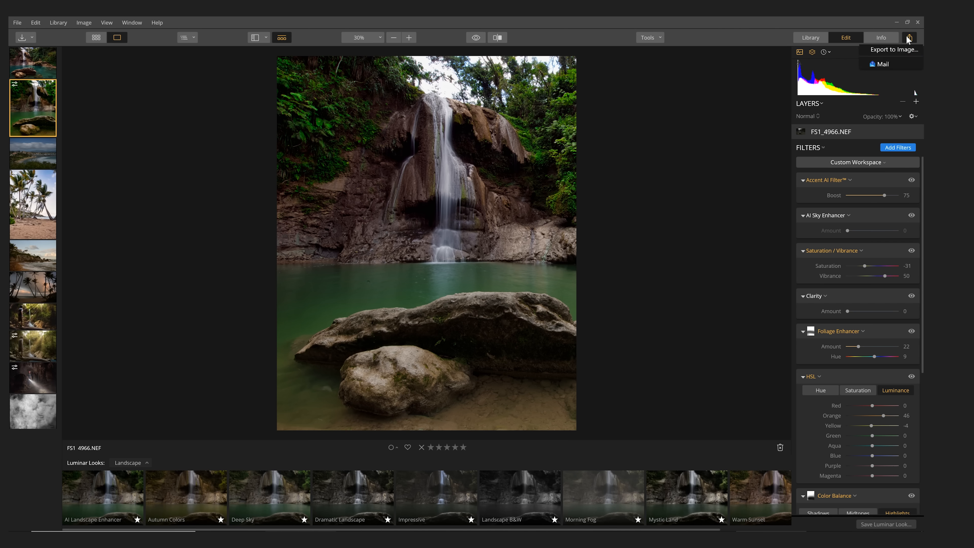
click(902, 47)
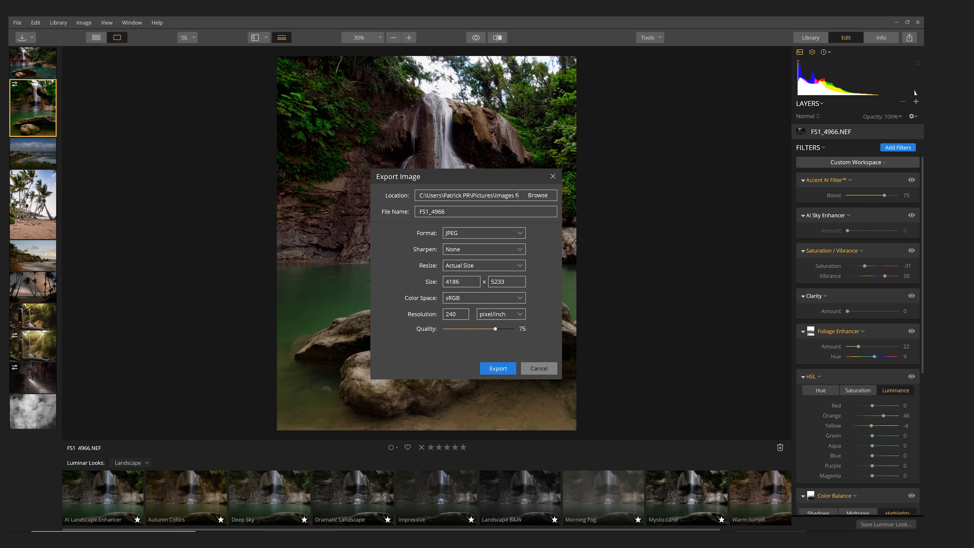
text(lumina)
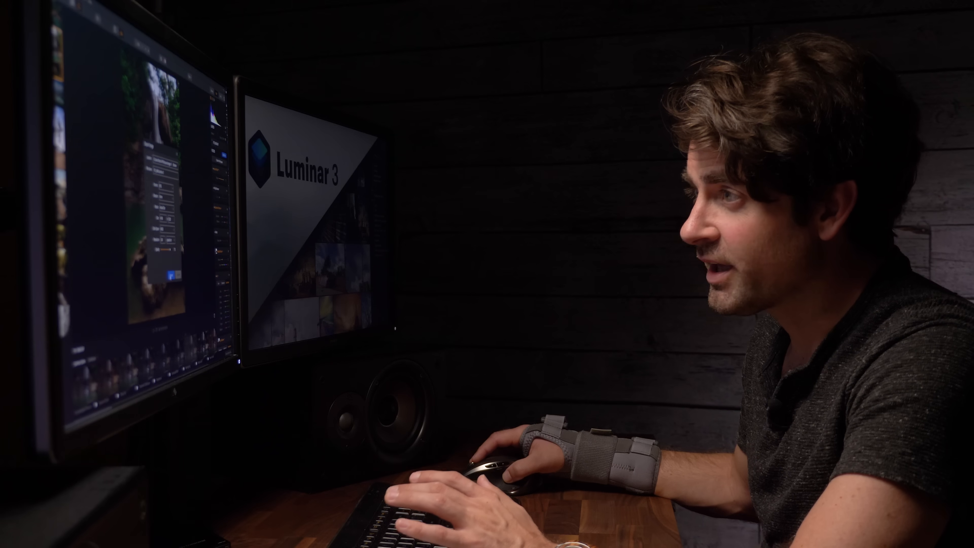
click(171, 276)
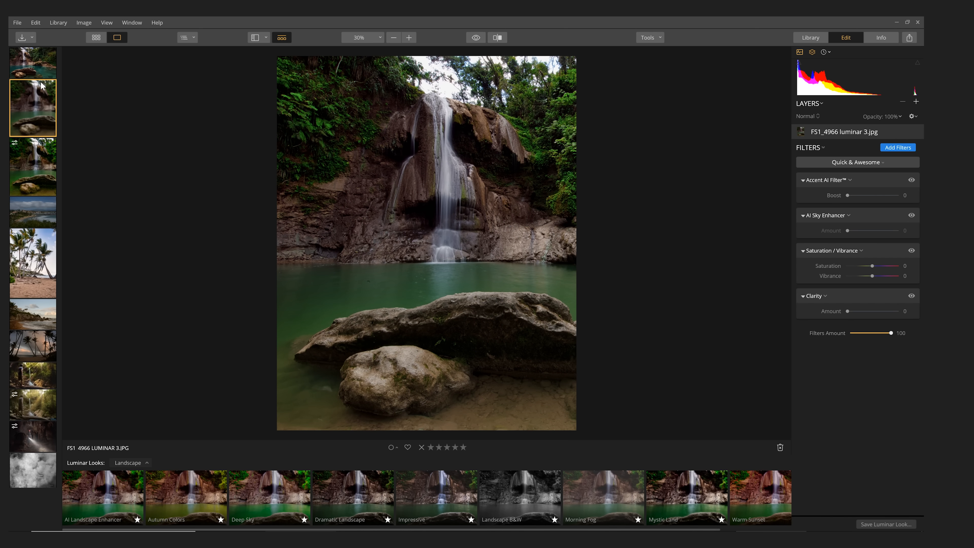
Step: Compare the exported FS1_4966 luminar 3.jpg with the earlier FS1_4966 edit.jpg by viewing them alternately
click(33, 71)
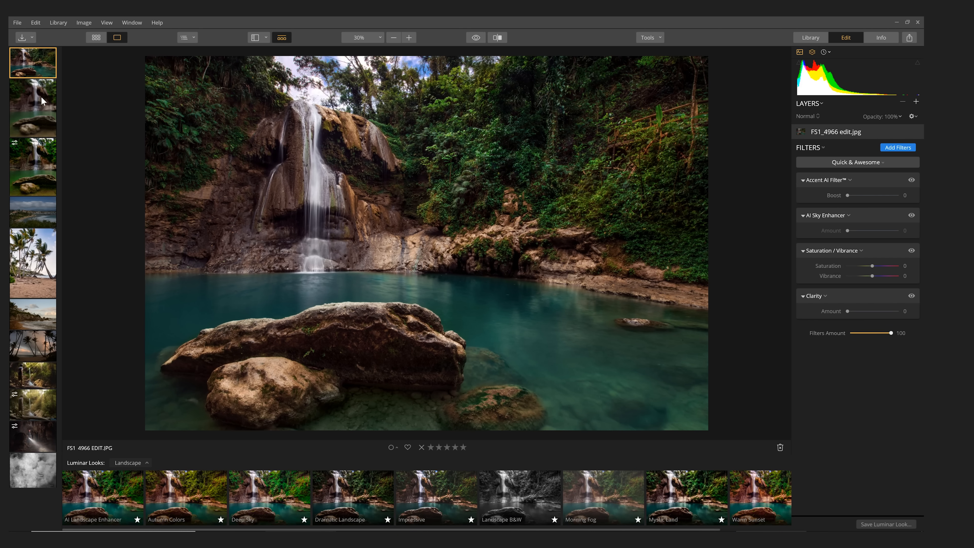
click(41, 96)
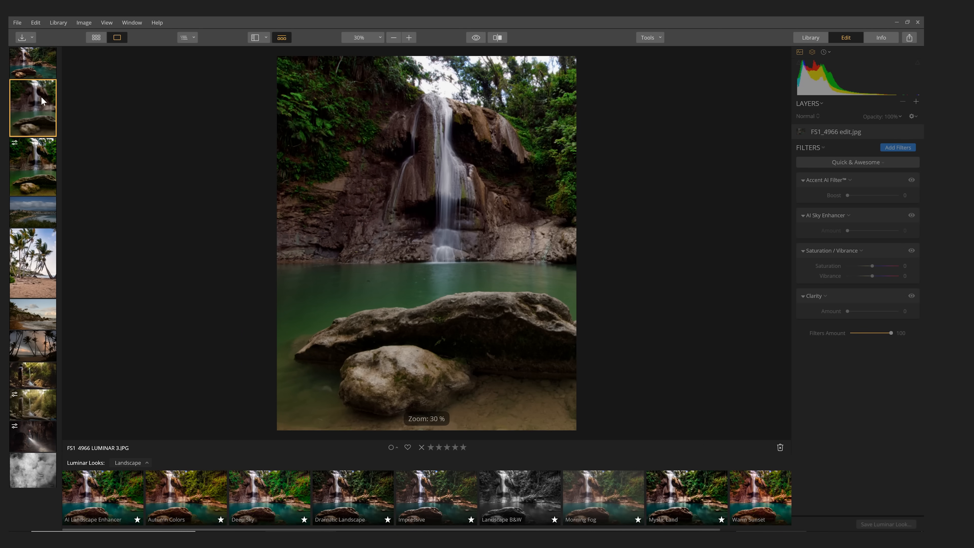
click(36, 68)
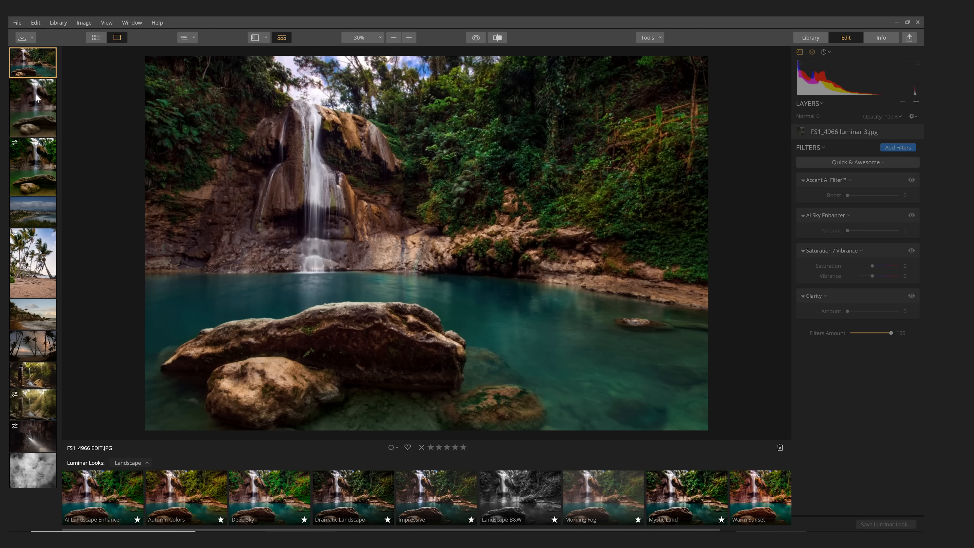
click(36, 94)
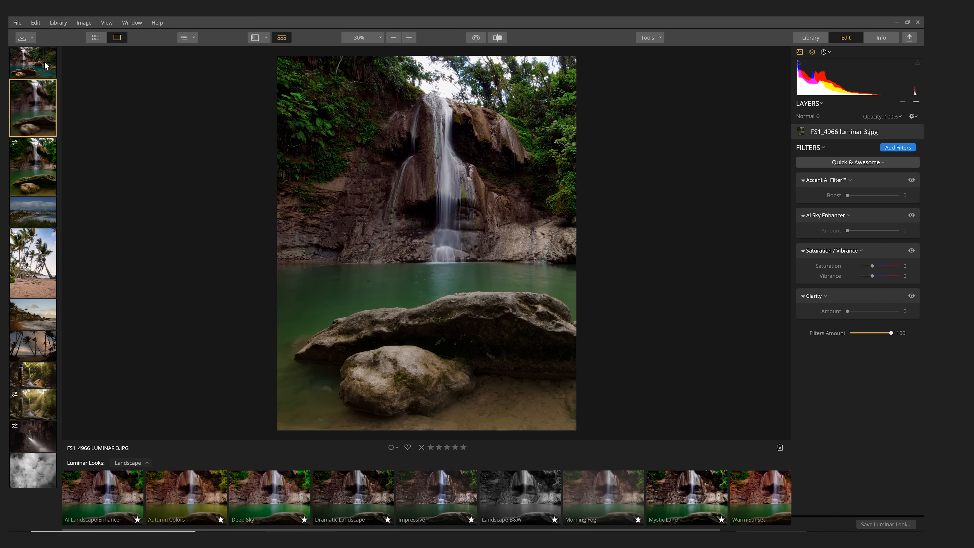
click(44, 65)
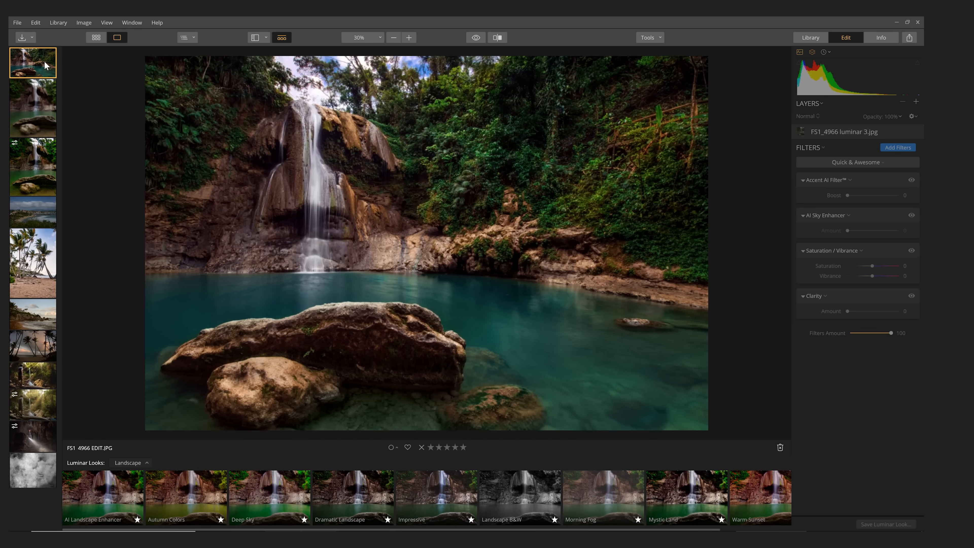